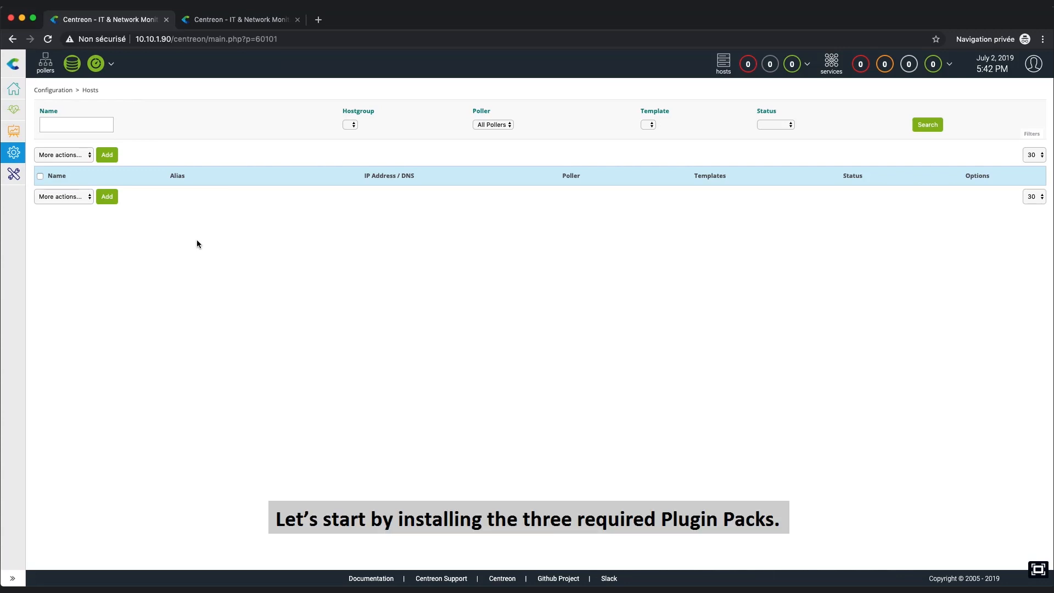
- Open the Plugin Packs manager and filter the packs by the Virtualization category
mouse_move(24, 159)
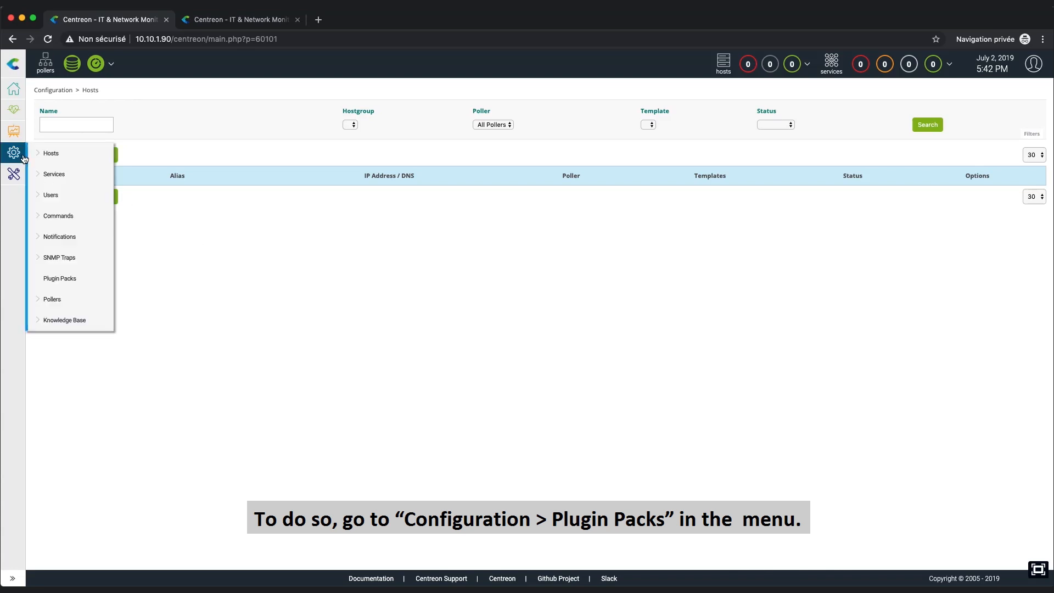
click(94, 283)
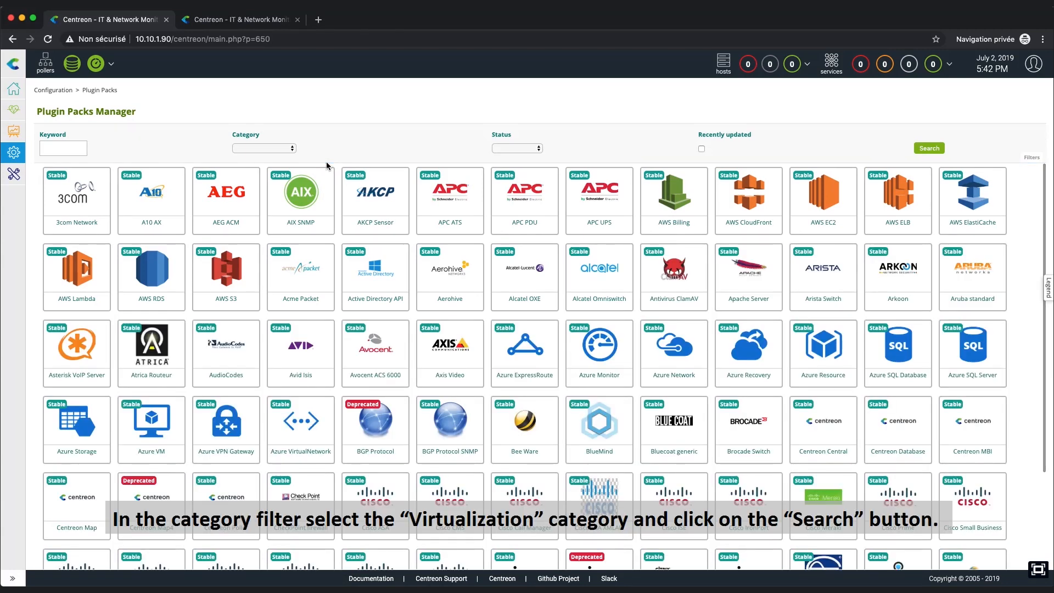
click(278, 149)
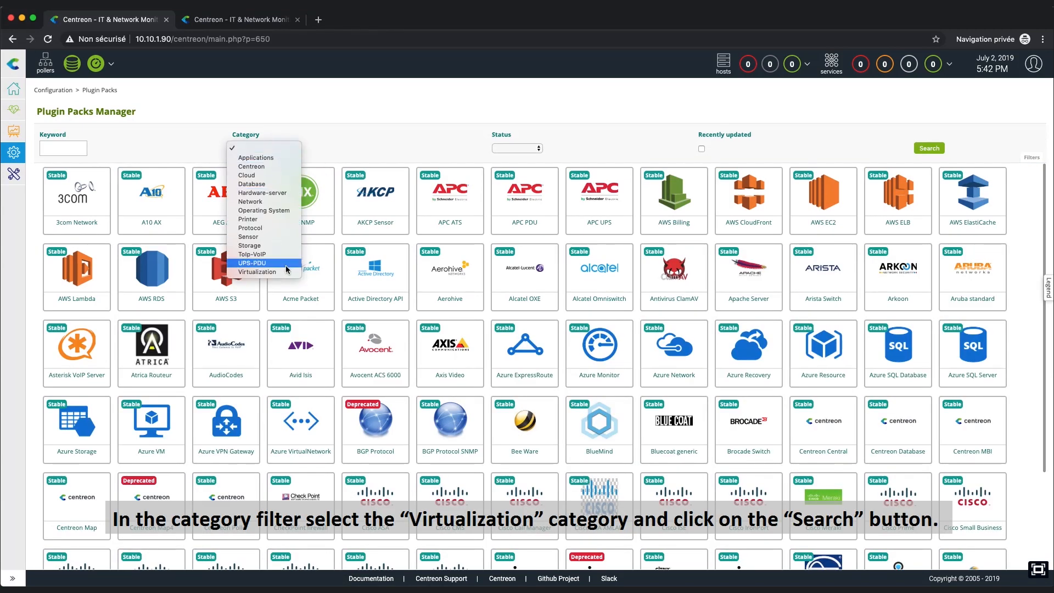
click(288, 271)
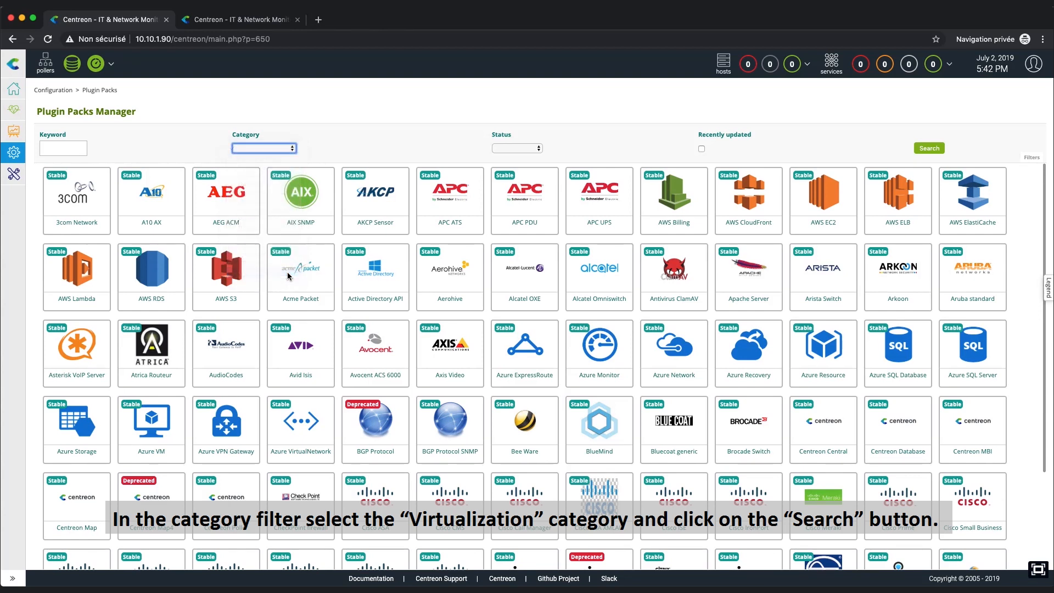
click(941, 150)
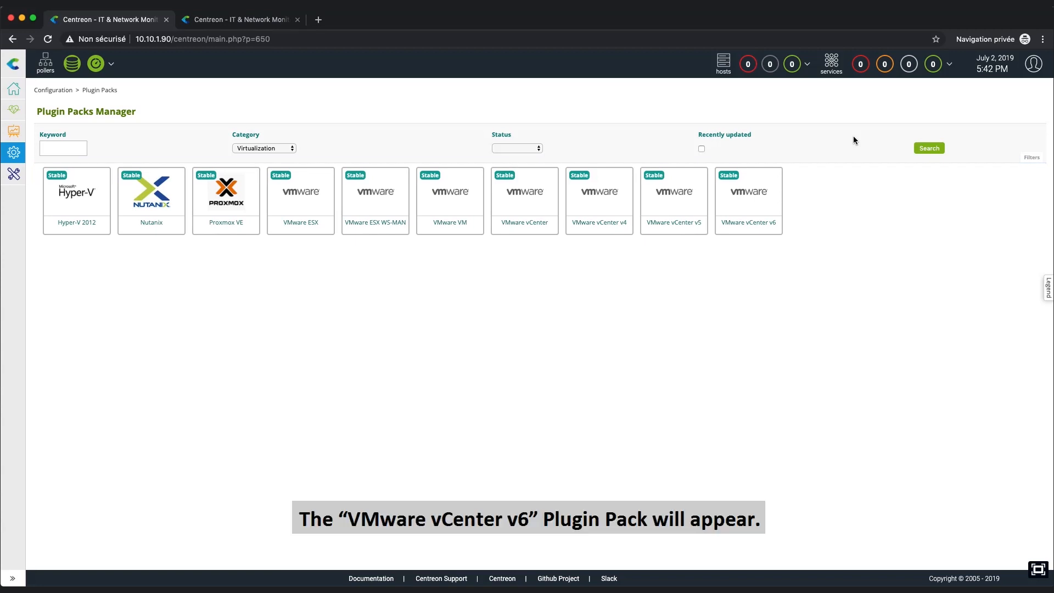
- Install the VMware vCenter v6 plugin pack with its dependencies, plus the VMware ESX and VMware VM plugin packs
mouse_move(774, 179)
click(774, 177)
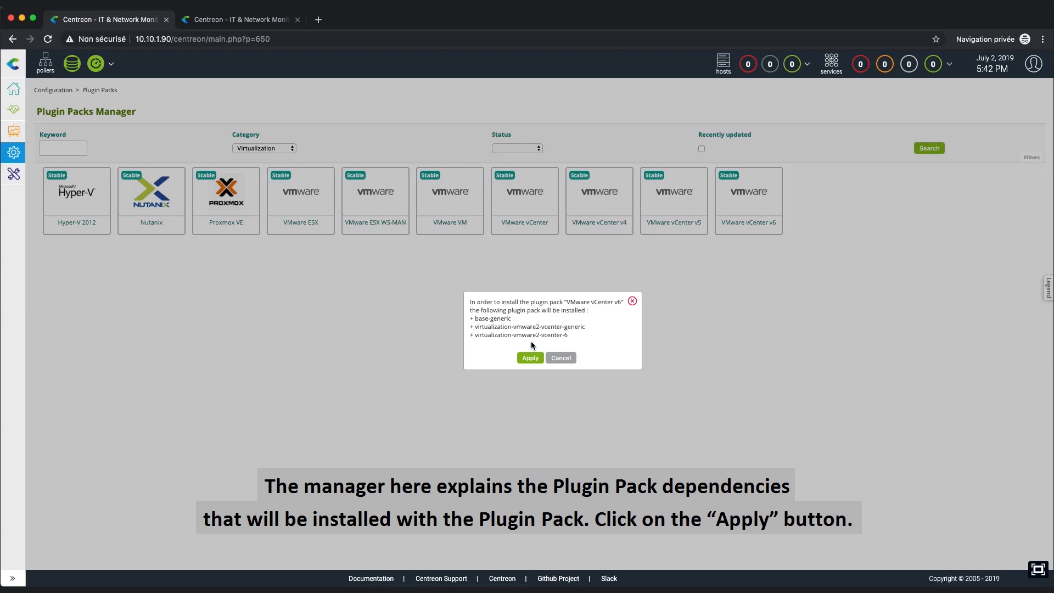
click(530, 360)
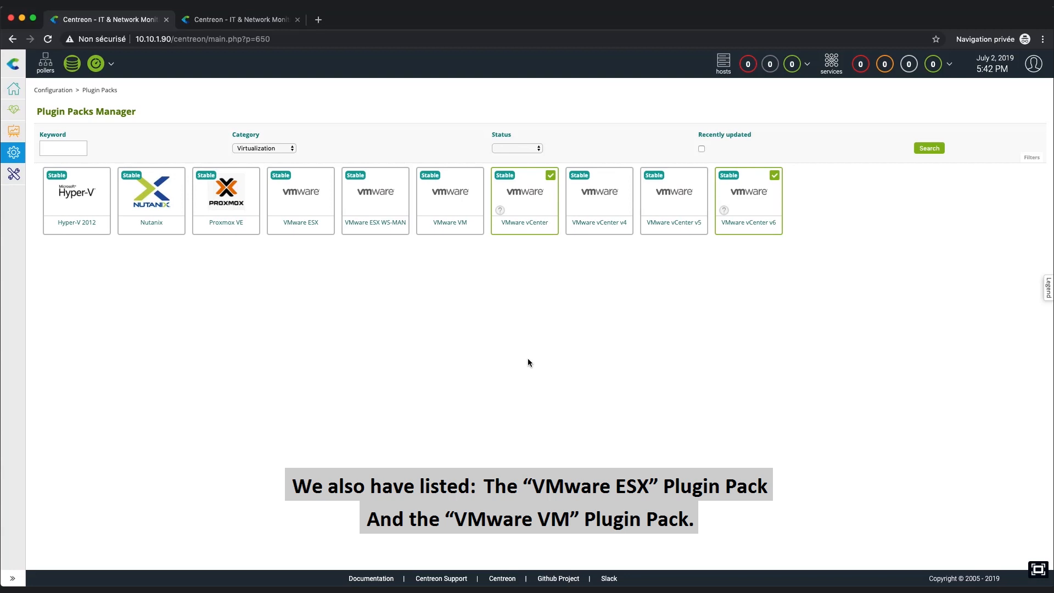
click(325, 180)
click(476, 177)
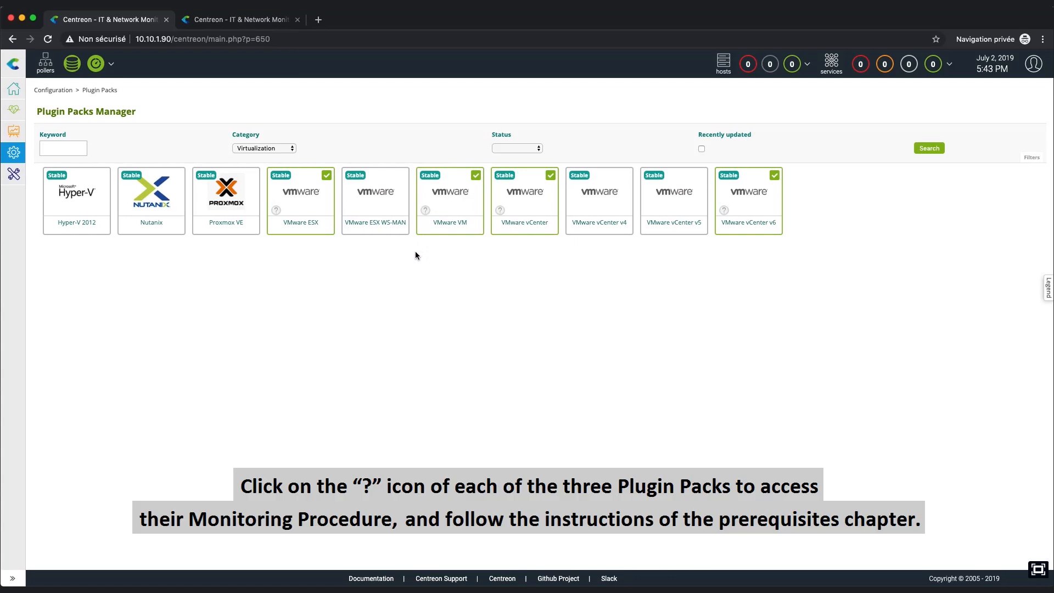
- Read the VMware VM monitoring procedure's prerequisites on the Centreon plugin and on installing, configuring and starting the VMware daemon, then return to the plugin packs
click(426, 212)
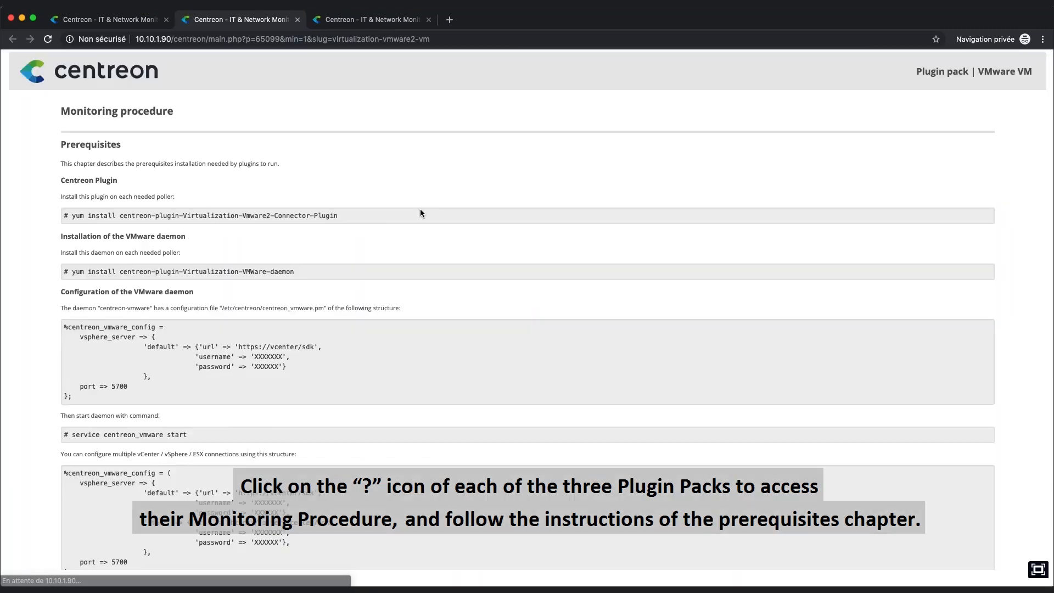
drag(122, 145, 61, 146)
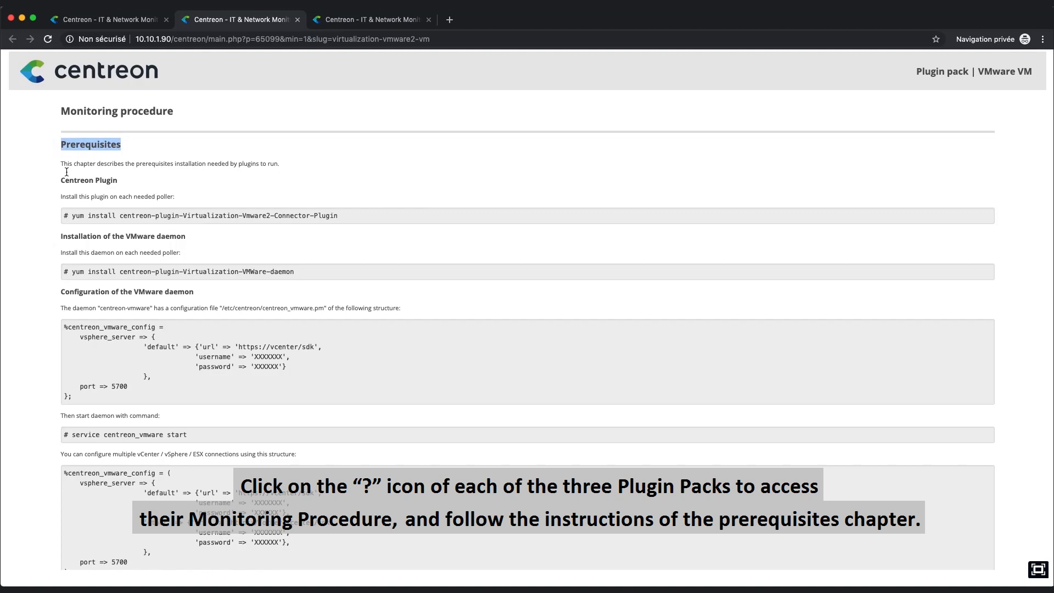
drag(118, 181, 59, 181)
drag(187, 236, 59, 237)
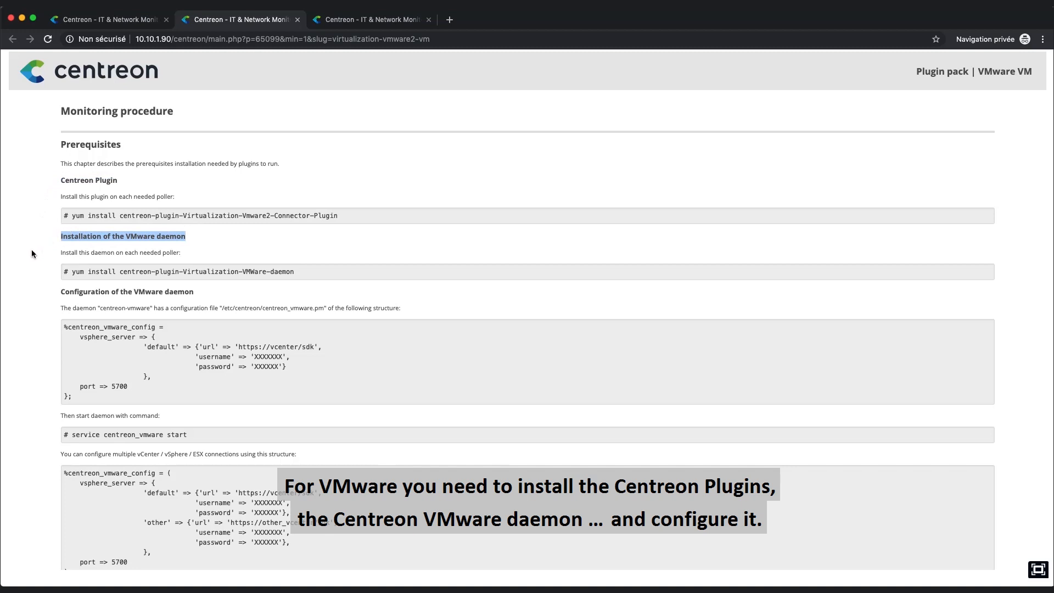
drag(195, 294, 55, 295)
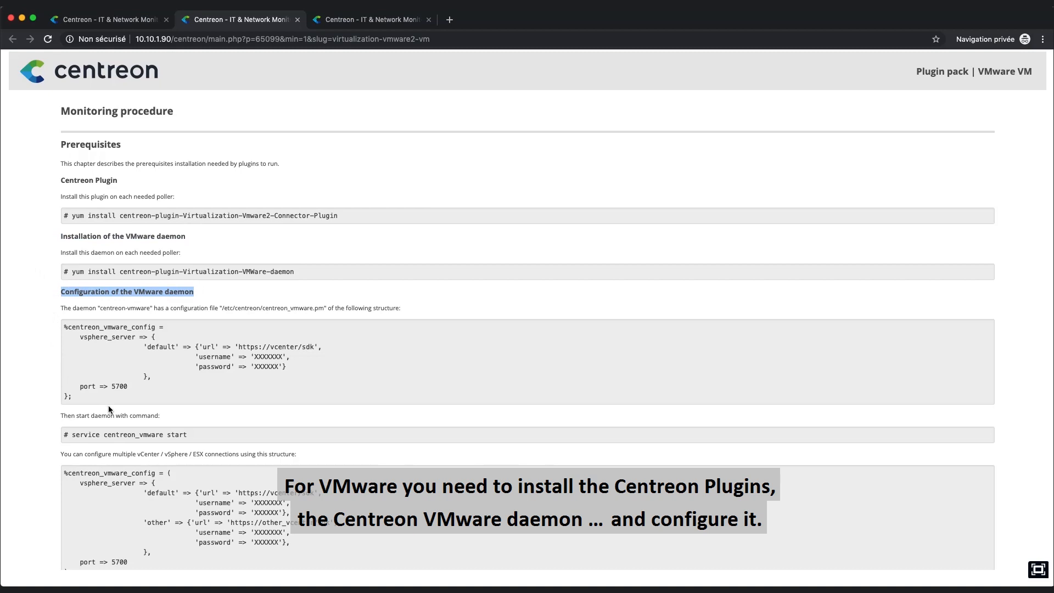
drag(187, 434, 55, 437)
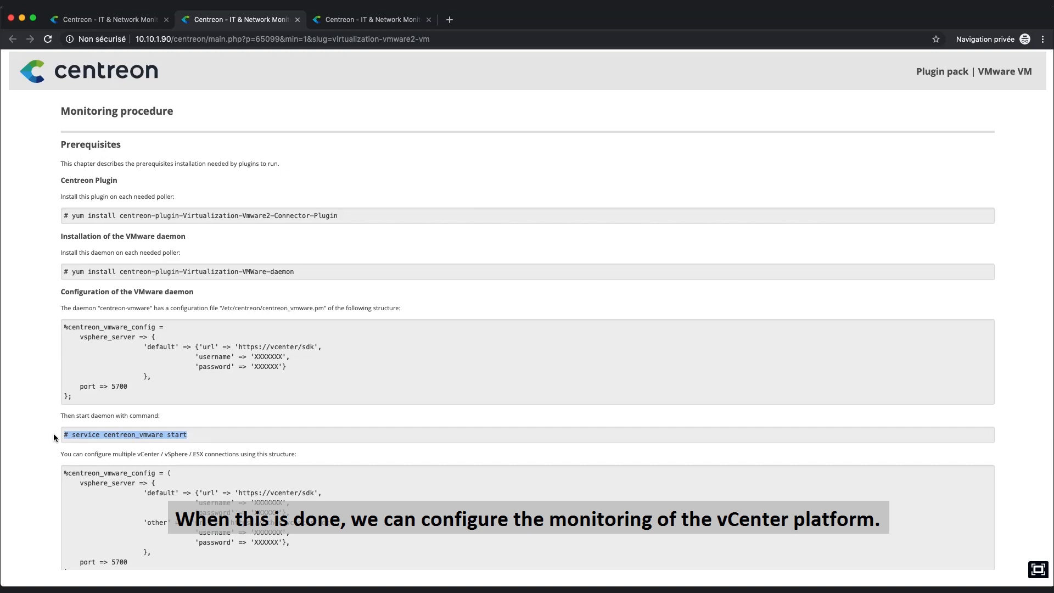
key(ctrl+shift+Tab)
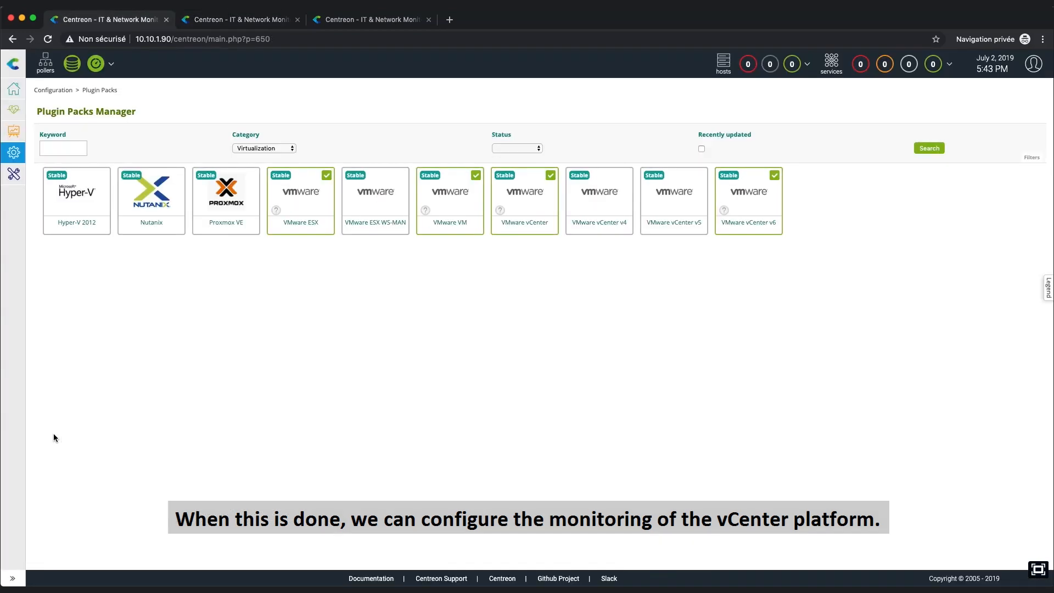
- Add a new host named vcenter with the alias My vCenter and the IP address 192.168.0.1
mouse_move(13, 152)
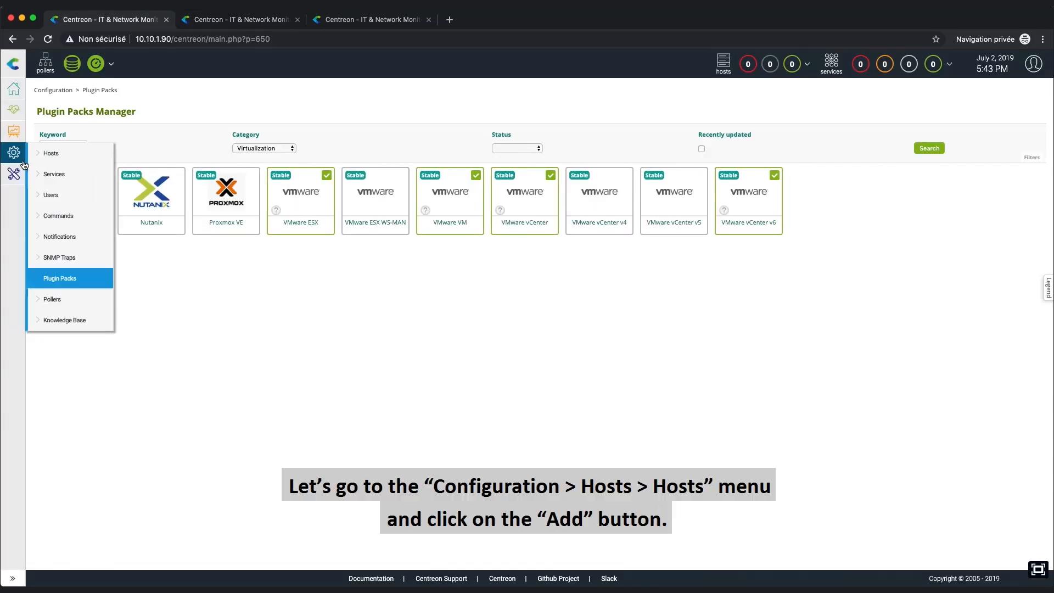
mouse_move(98, 157)
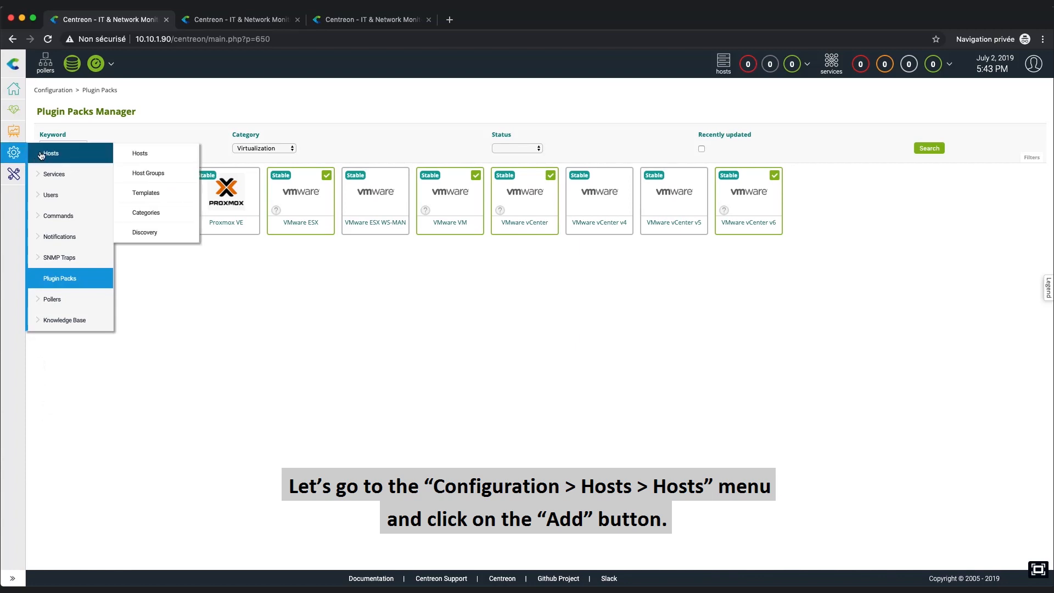
click(176, 152)
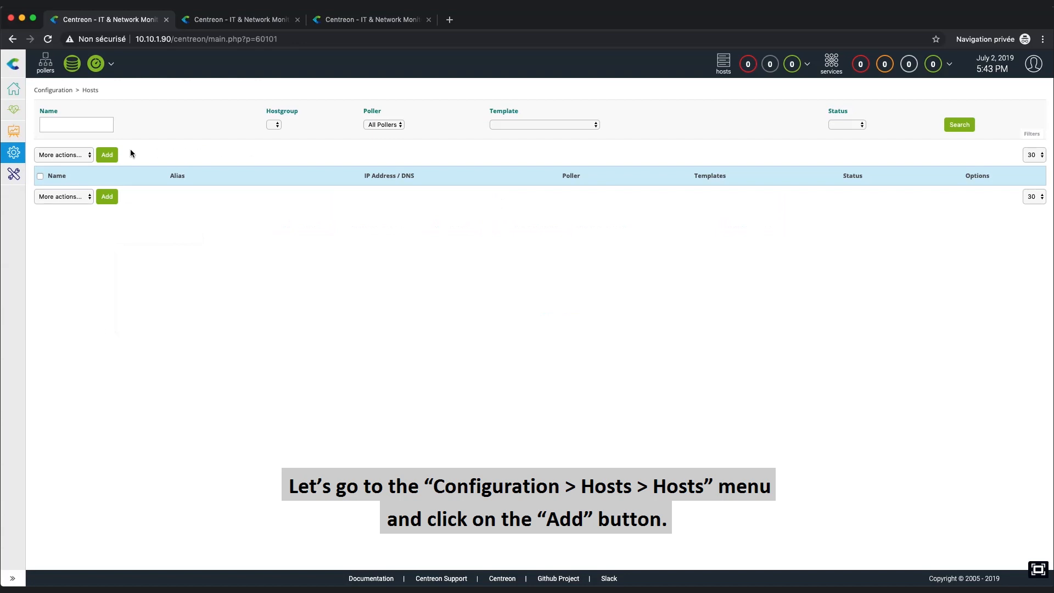
click(107, 155)
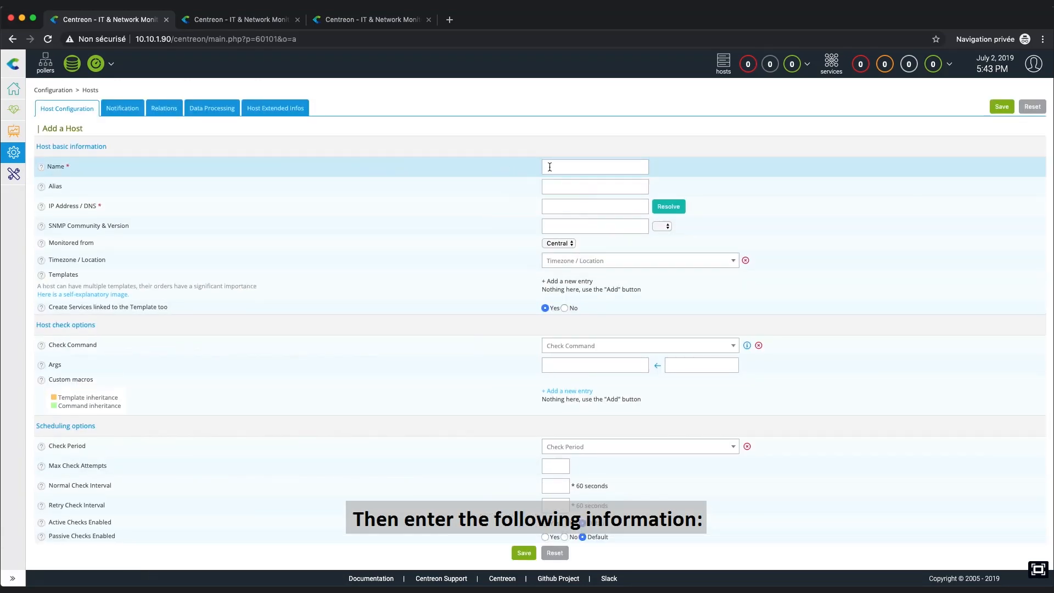
click(553, 166)
text(vcenter)
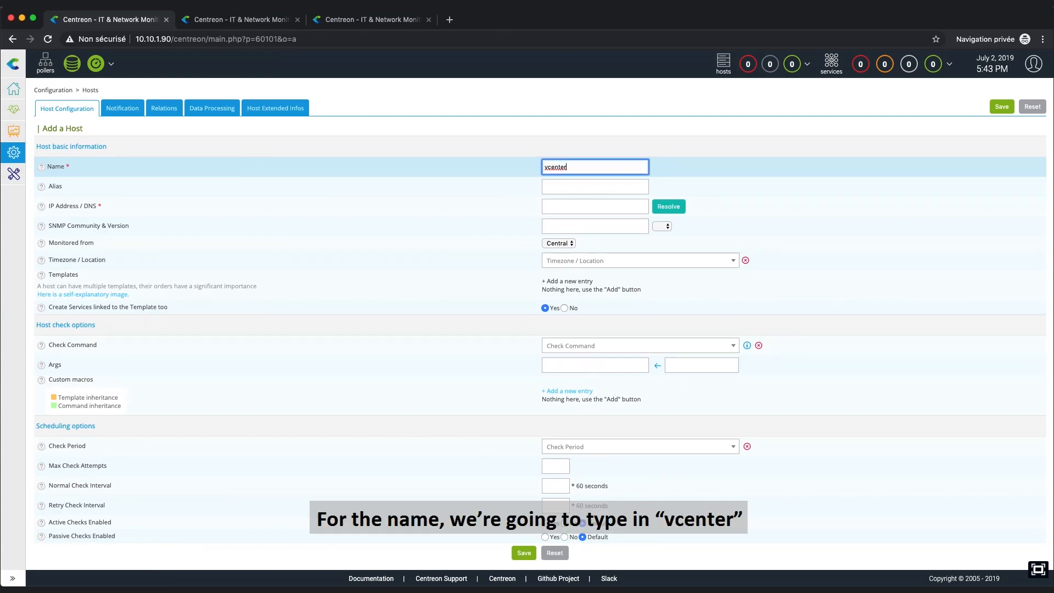
key(Tab)
text(My)
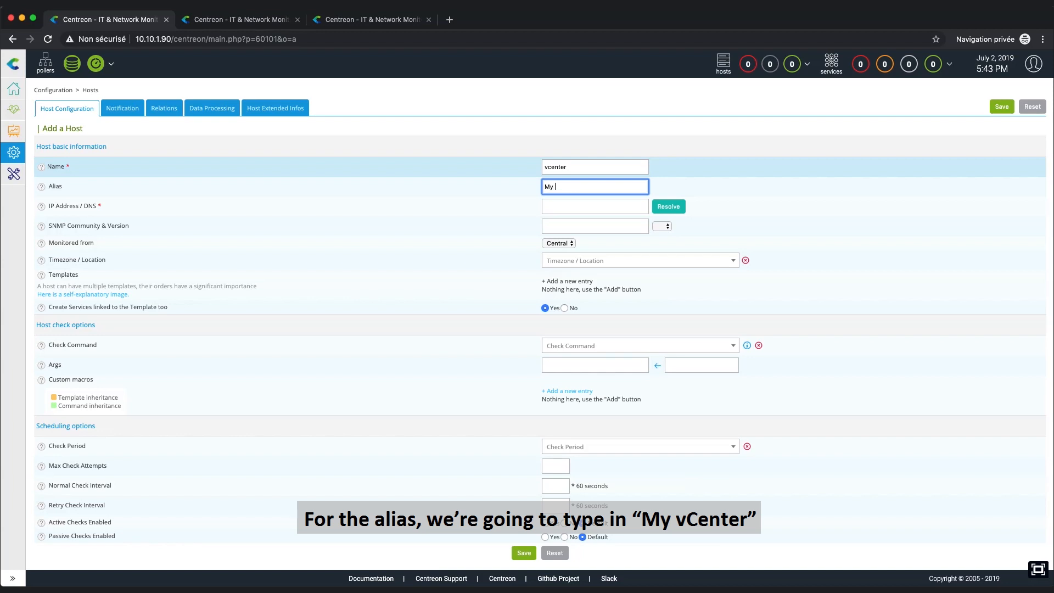
text( vCenter)
key(Tab)
text(192.168.0.1)
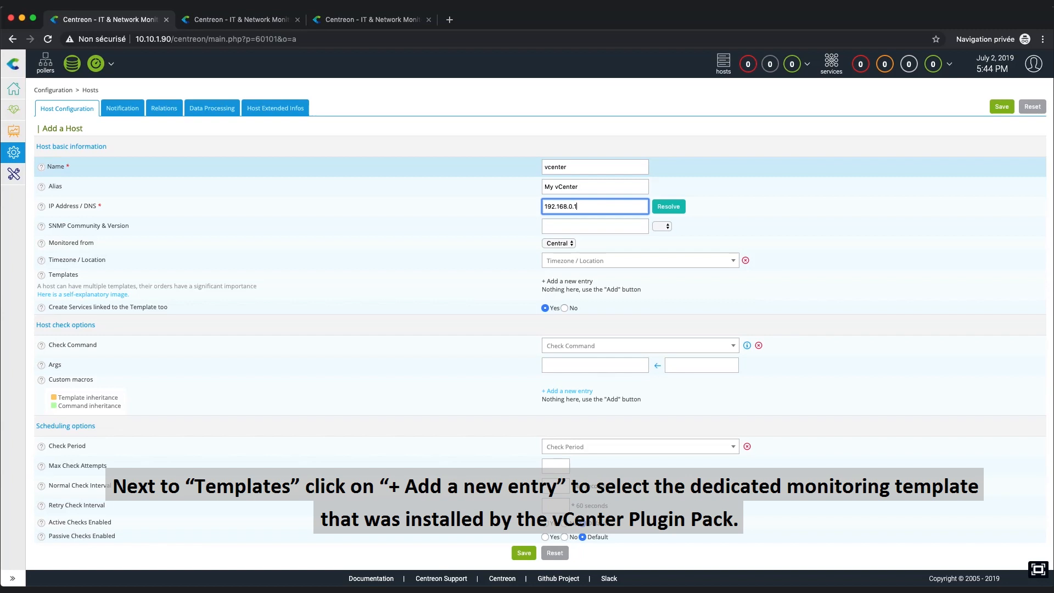
- Add the Virt-VMWare2-VCenter-6-custom template to the vcenter host
click(570, 284)
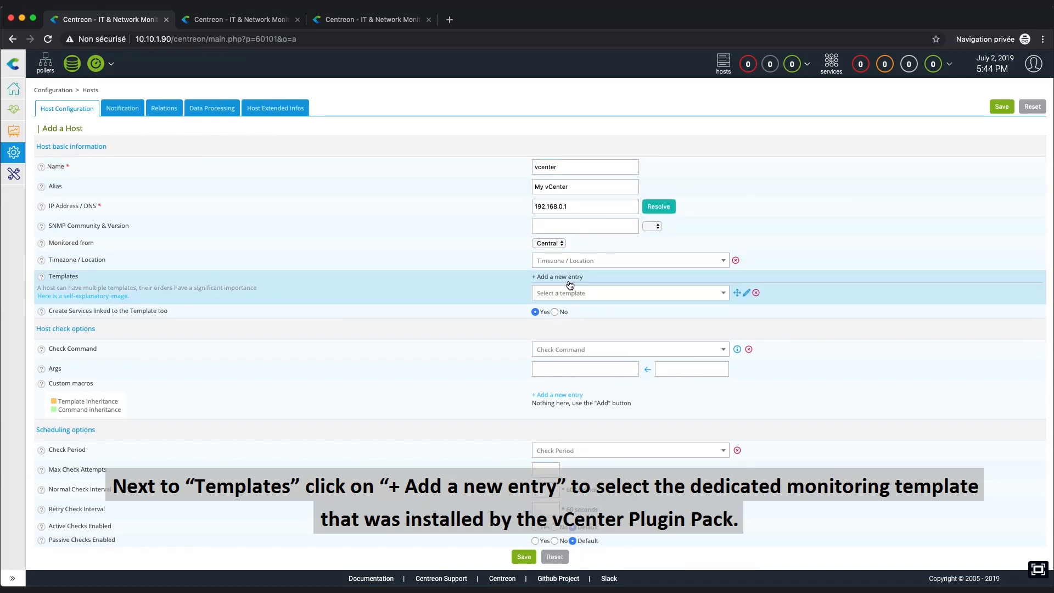
click(602, 293)
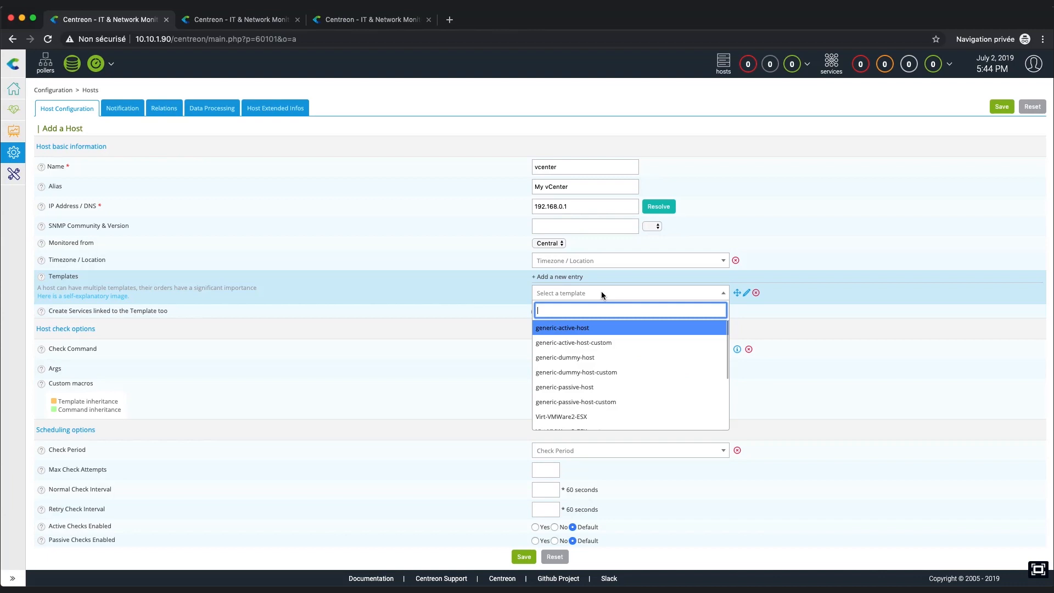
text(v)
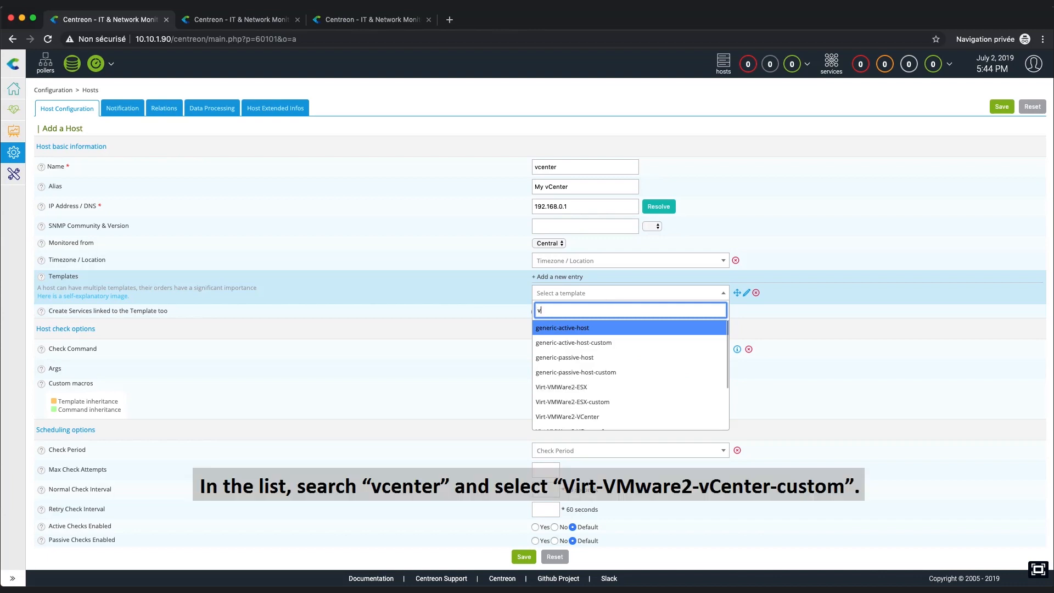
text(center)
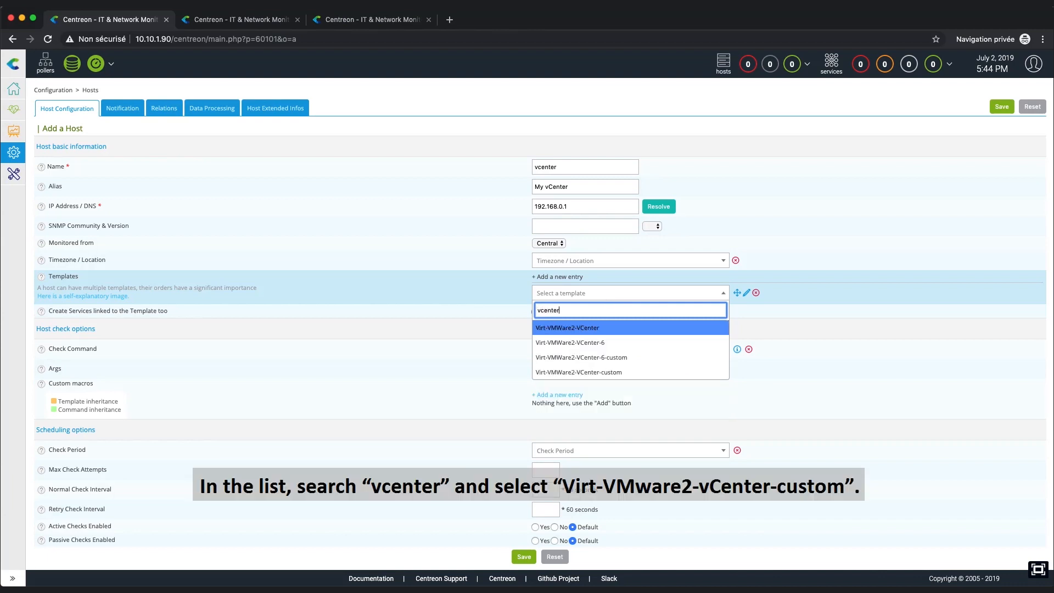
click(652, 358)
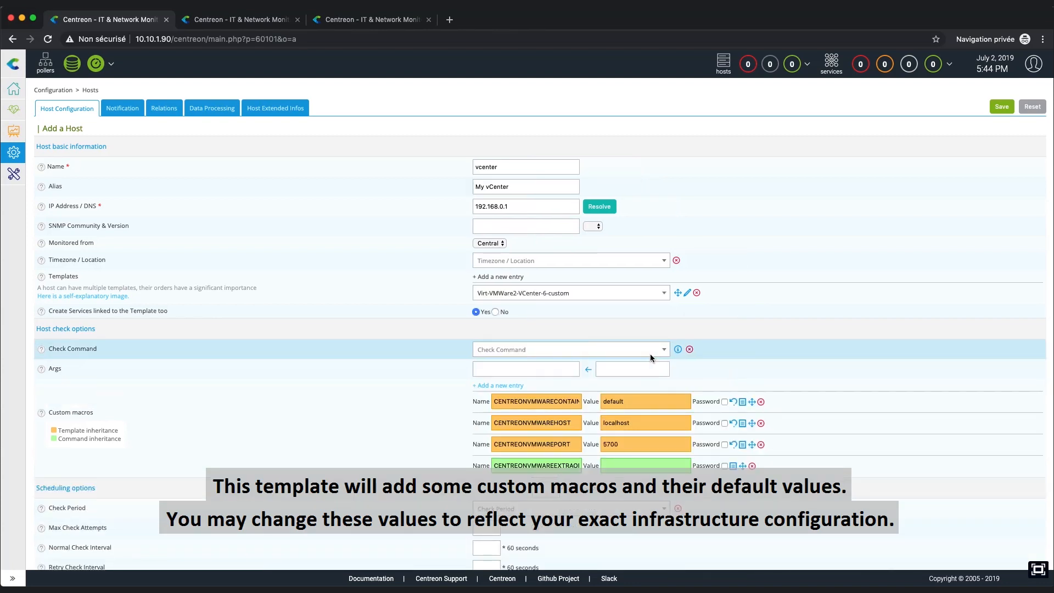
- Check the container, host and port values of the inherited custom macros and save the vcenter host
click(637, 401)
drag(637, 401, 597, 401)
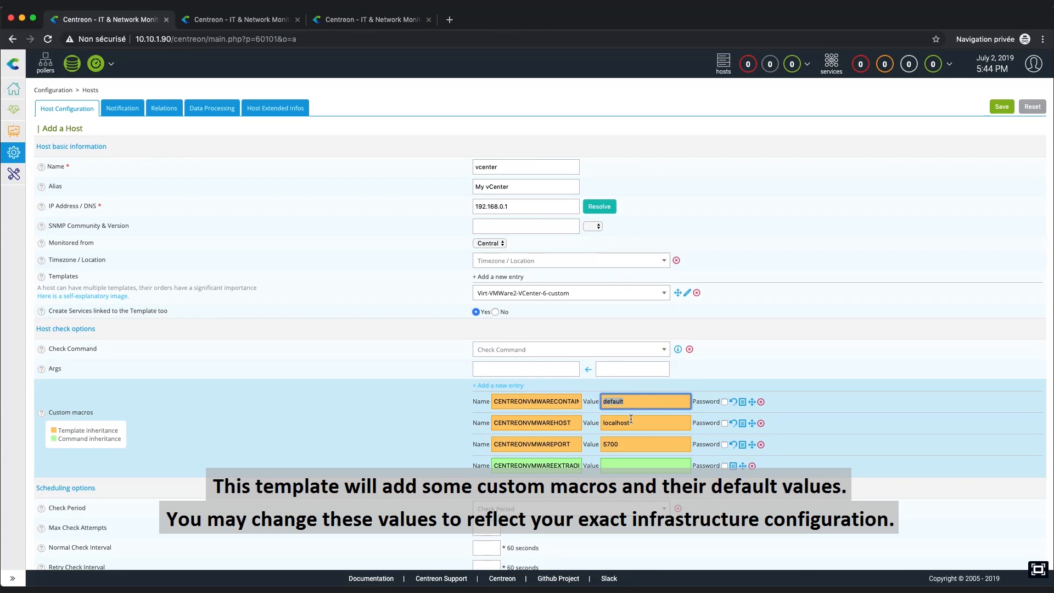
drag(626, 422, 595, 444)
click(630, 445)
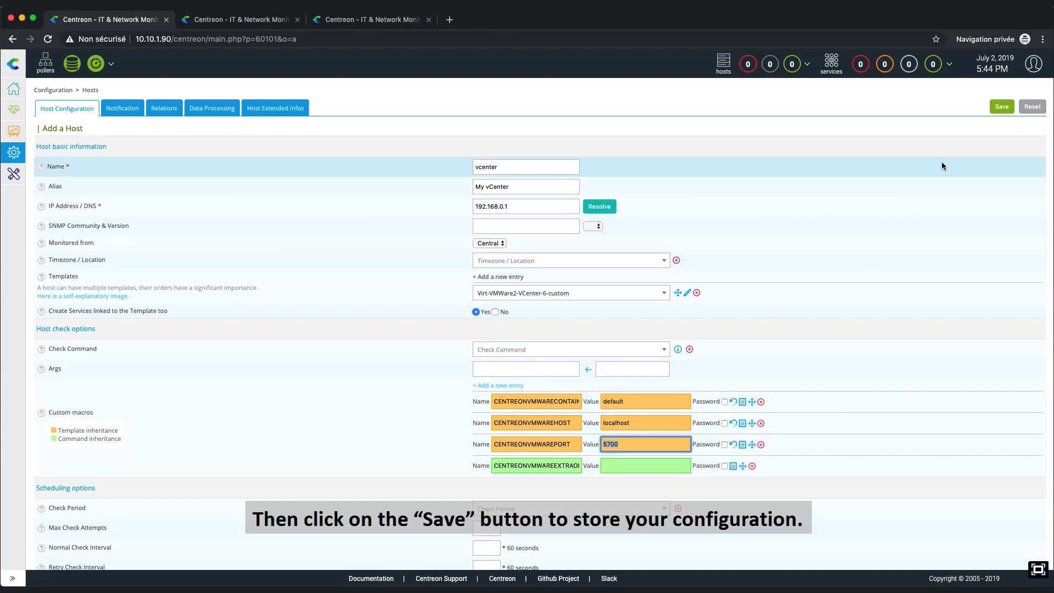
click(1000, 108)
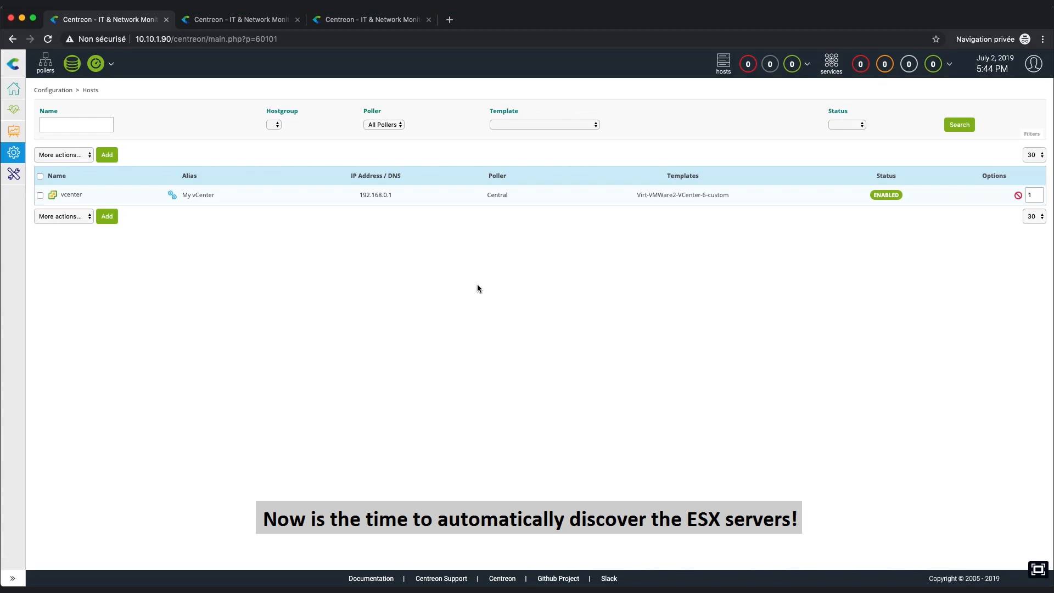
- Start a new host discovery task with VMware ESX as the provider and proceed to its connection parameters
mouse_move(13, 152)
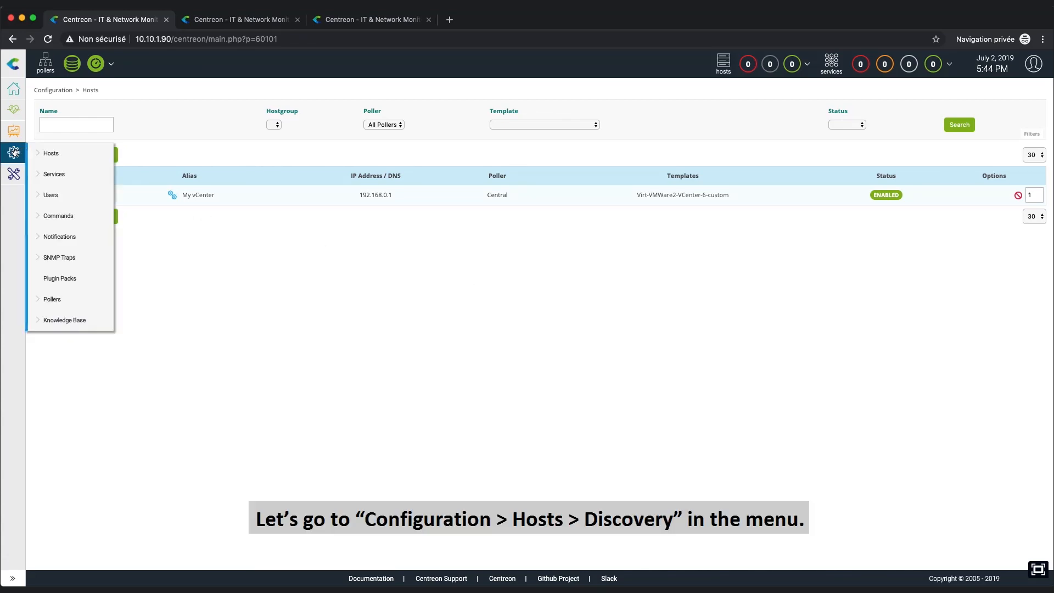
mouse_move(85, 153)
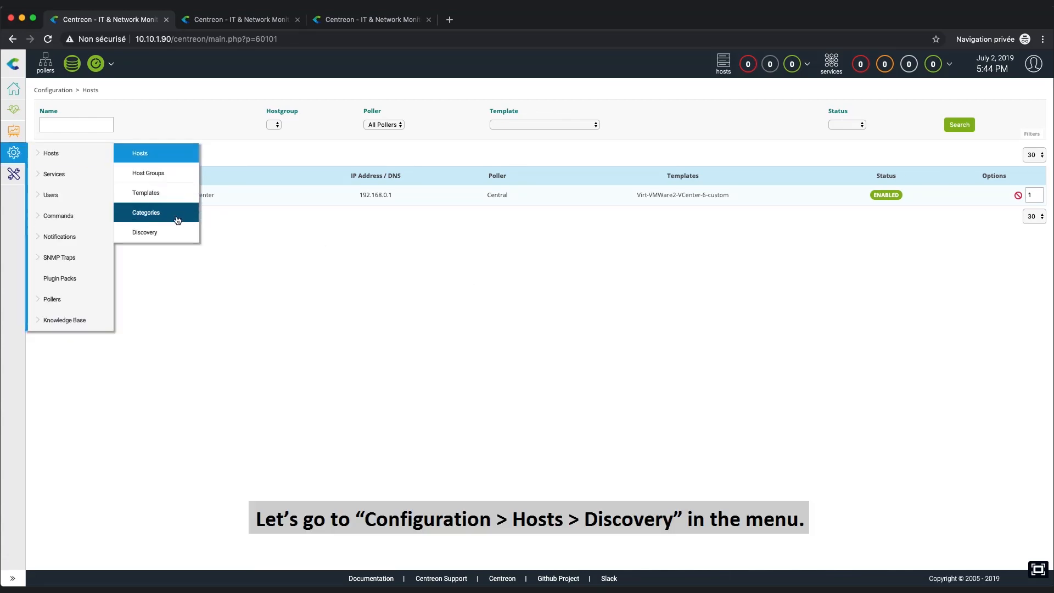
click(180, 235)
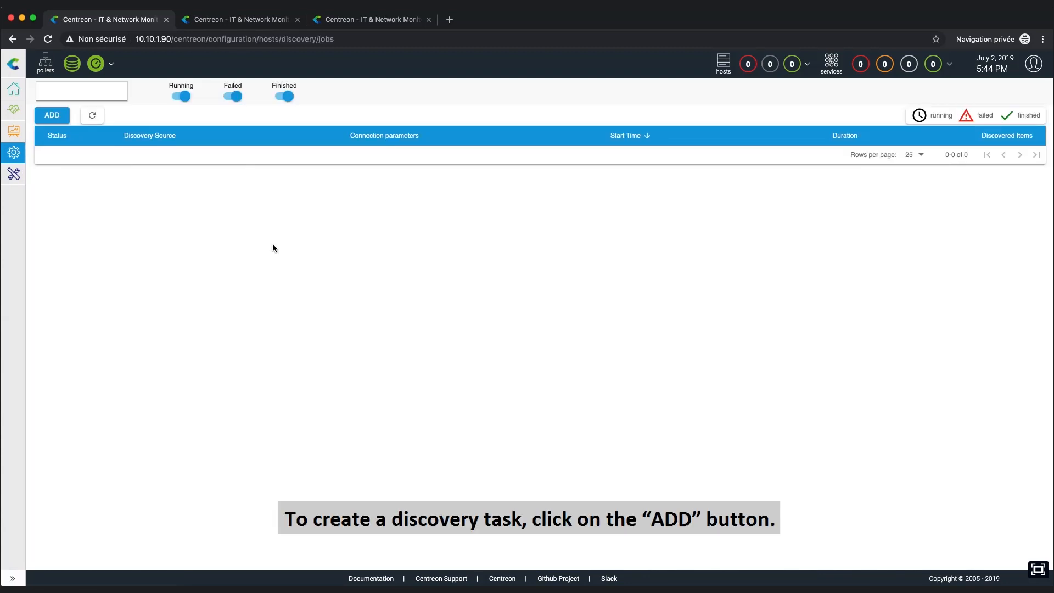
click(52, 114)
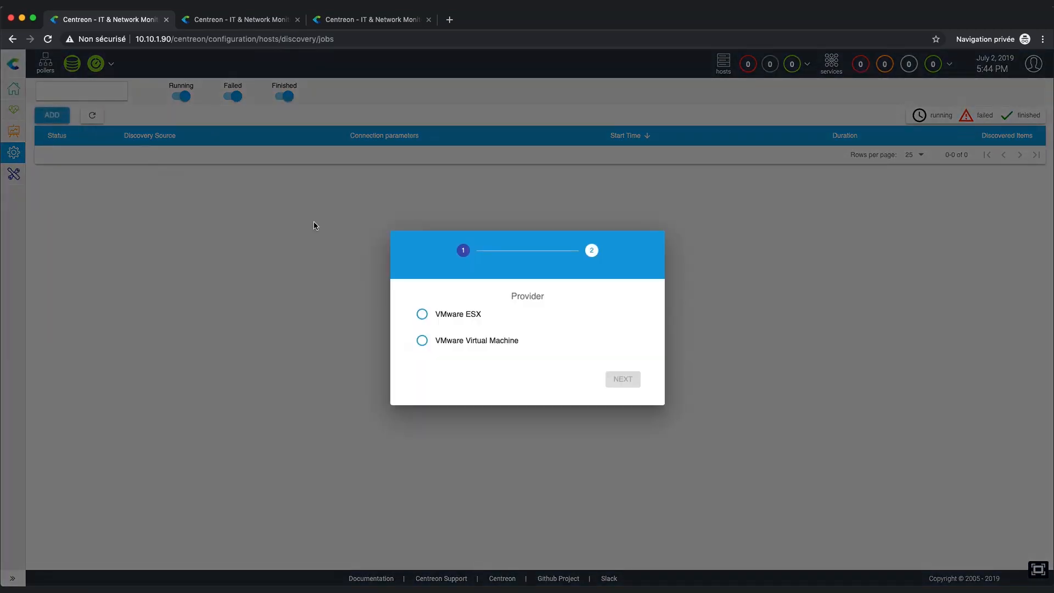
click(425, 318)
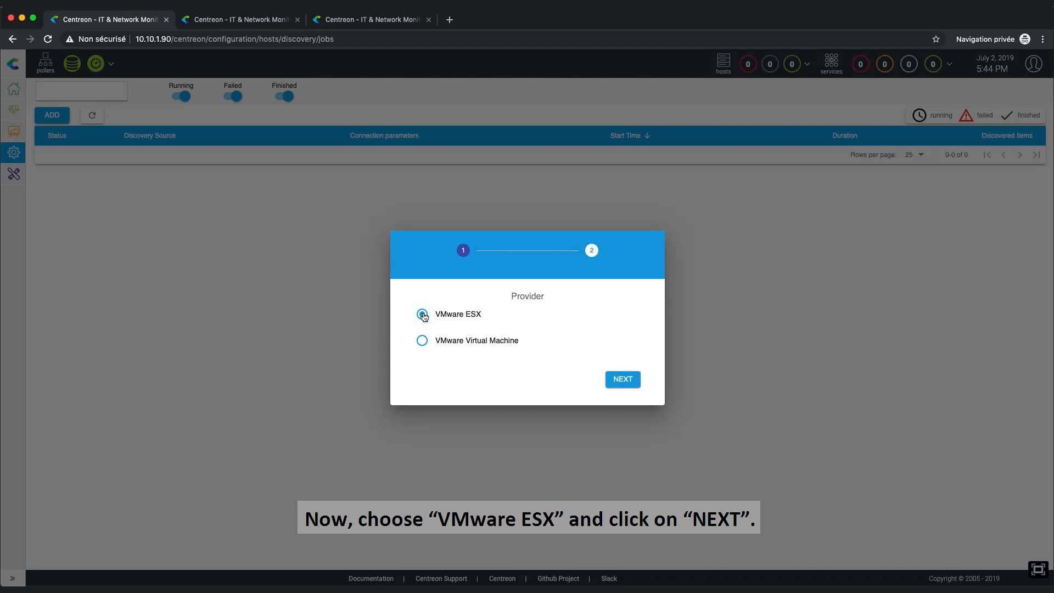
click(624, 384)
click(624, 383)
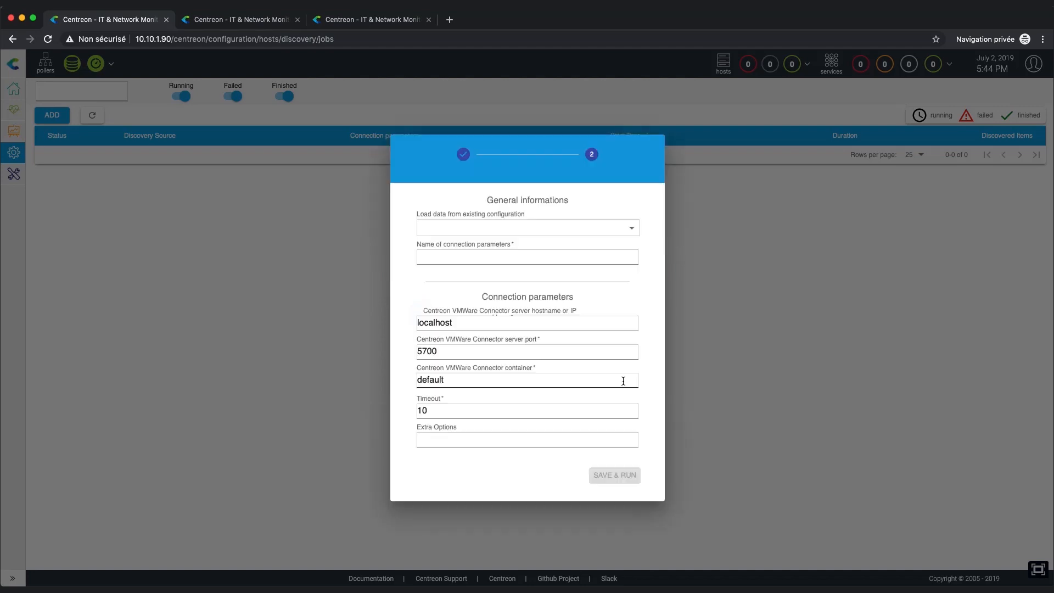
- Name the VMware ESX connection parameters vSphere Paris, check the connector port and container values, and save and run the discovery
click(478, 255)
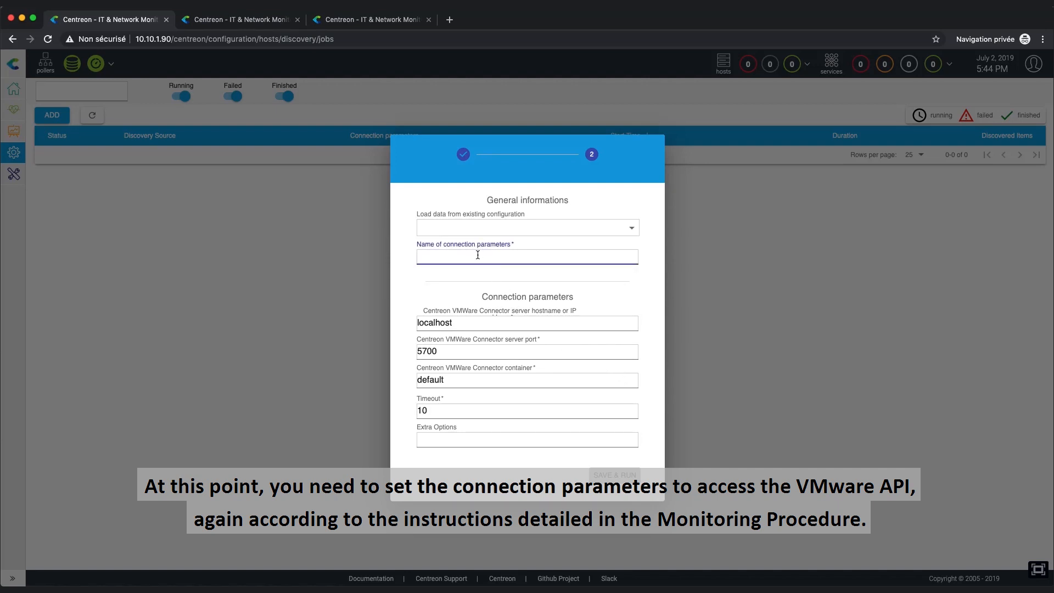
text(v)
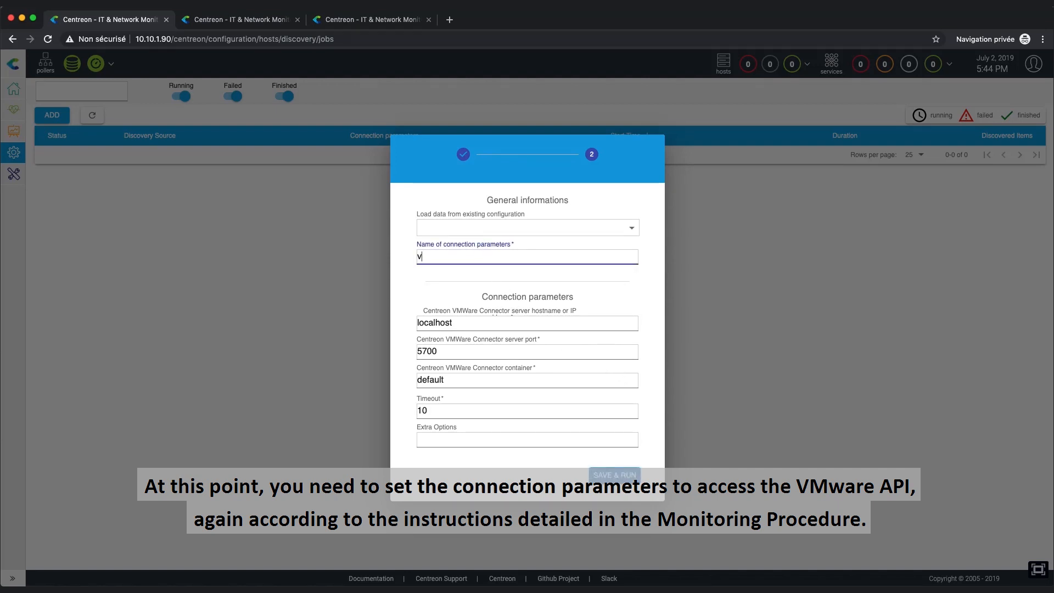
text(Sphere Paris)
drag(476, 324, 413, 352)
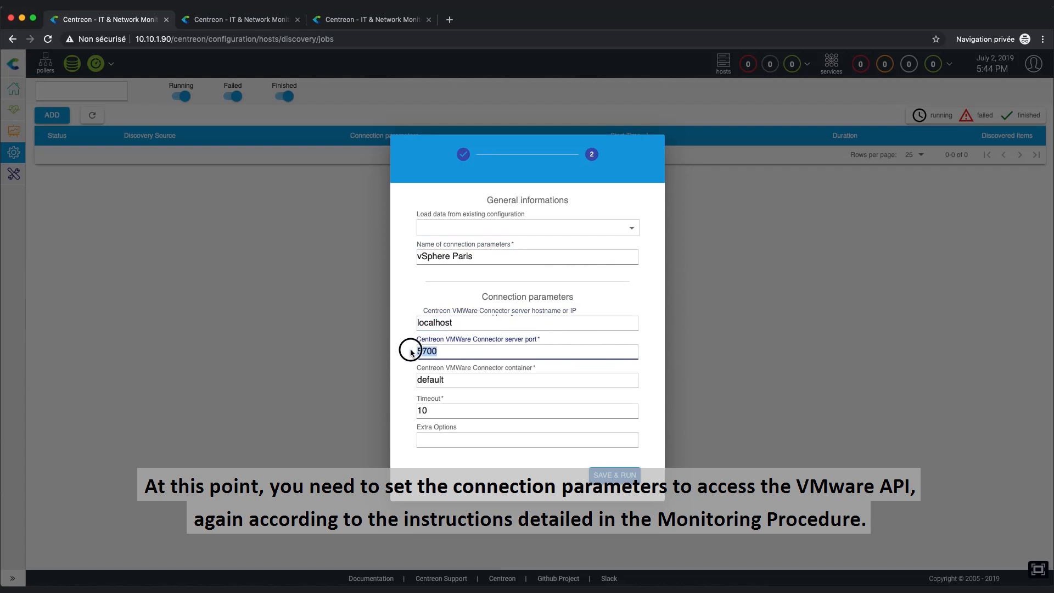
drag(457, 379, 412, 378)
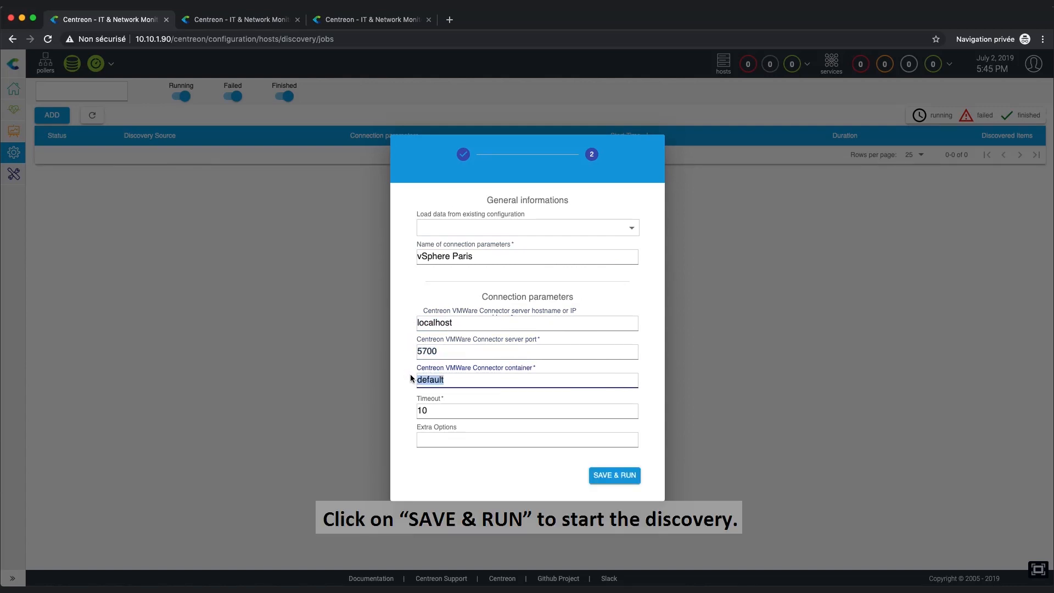
click(611, 476)
click(611, 477)
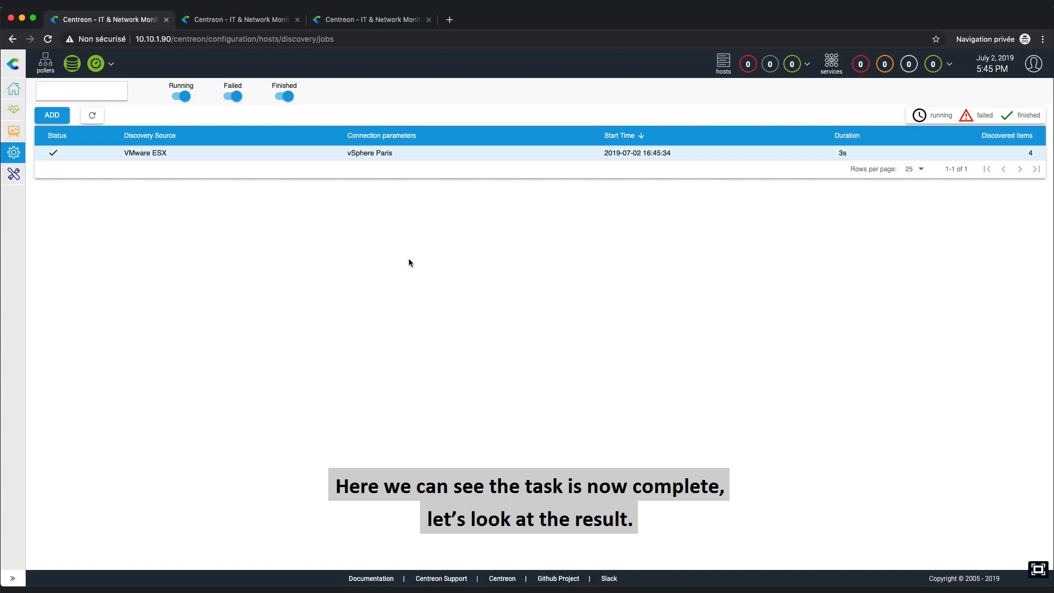
- Check the datacenter in the ESX-1 details of the VMware ESX discovery results and save all discovered ESX hosts
click(162, 159)
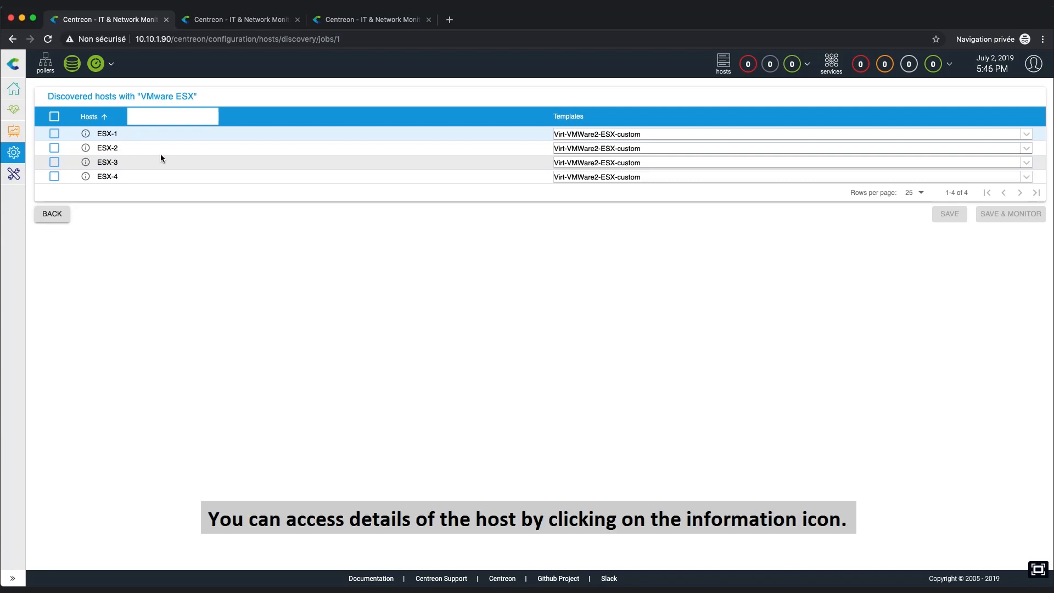
click(85, 133)
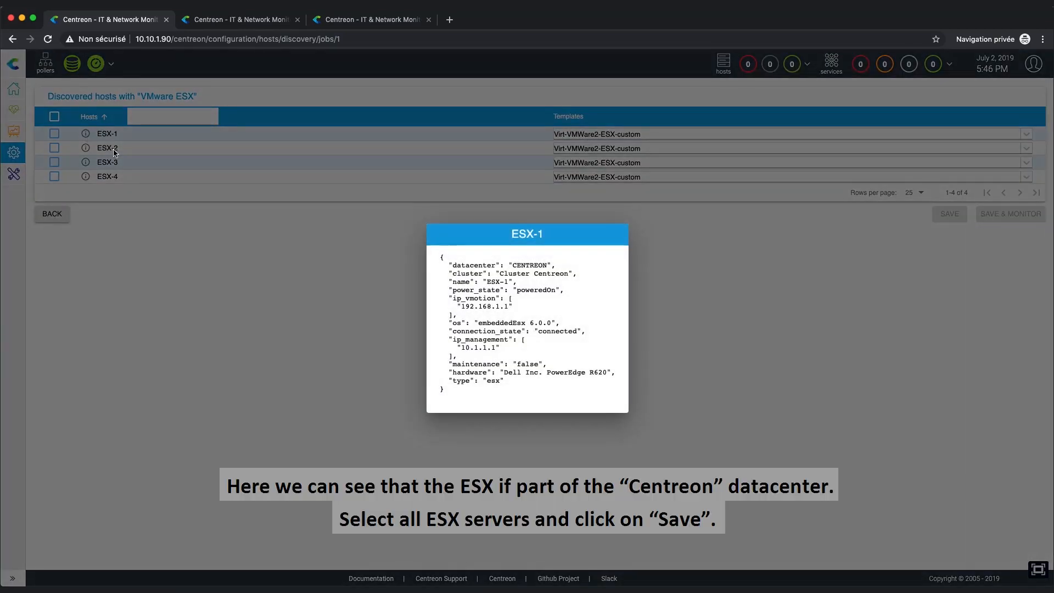
drag(449, 265, 560, 267)
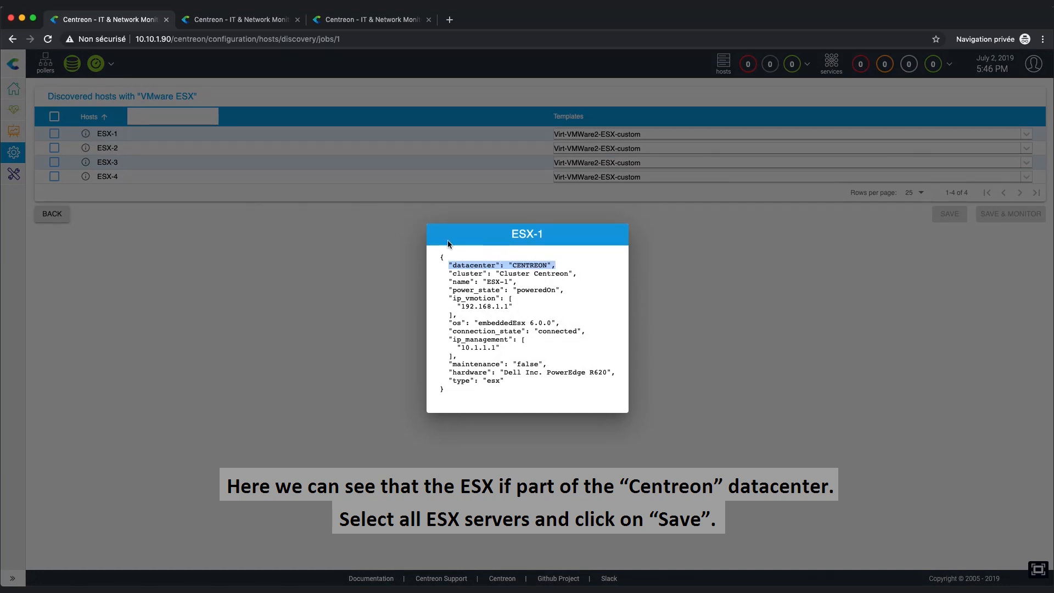
click(315, 223)
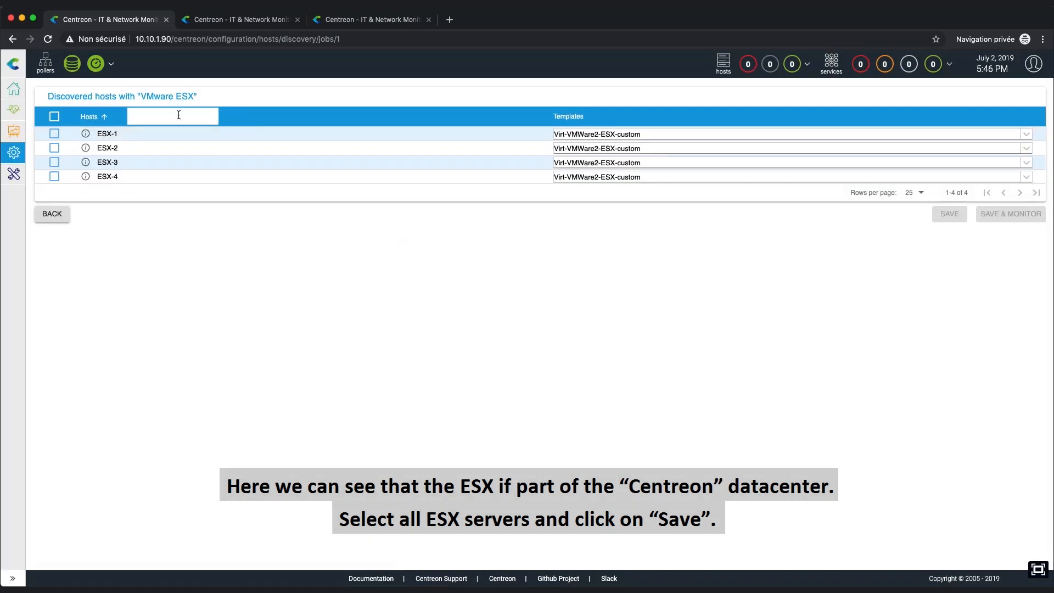
click(54, 116)
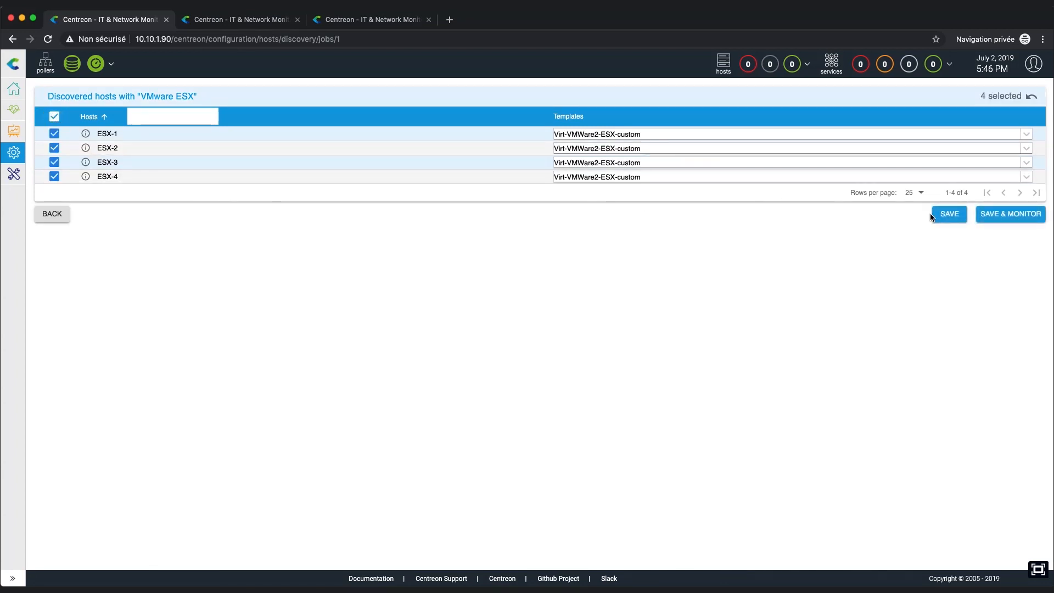
click(949, 214)
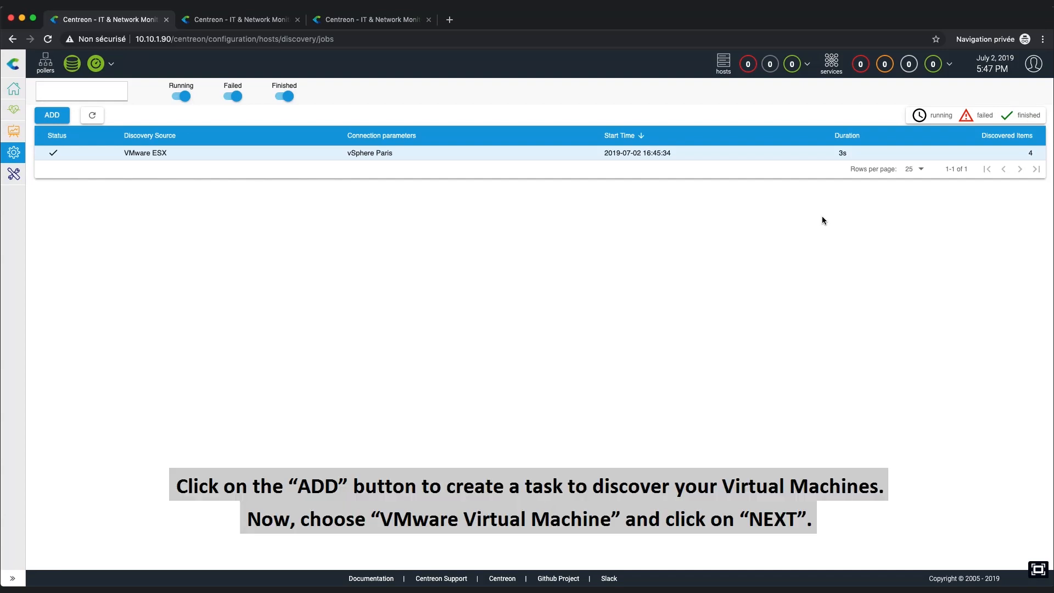
- Start a new discovery task with VMware Virtual Machine as the provider and proceed to its connection parameters
click(56, 115)
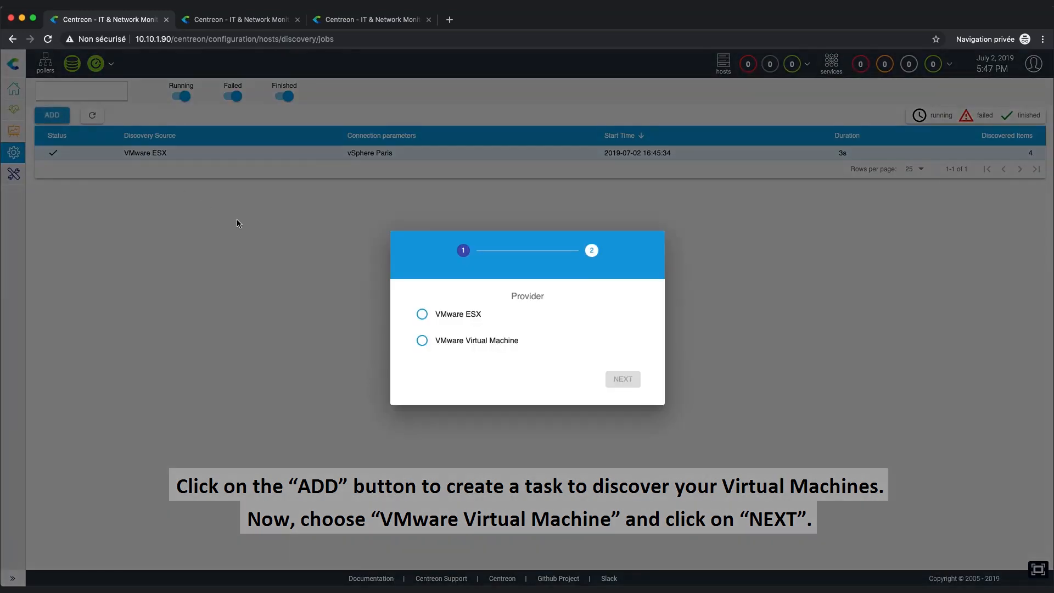
click(422, 341)
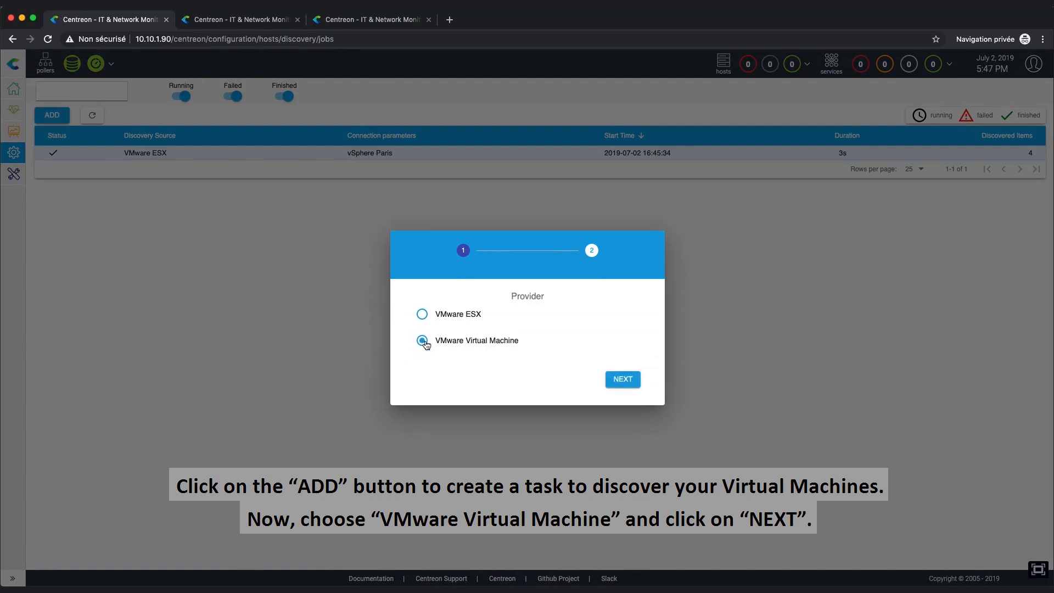
click(616, 380)
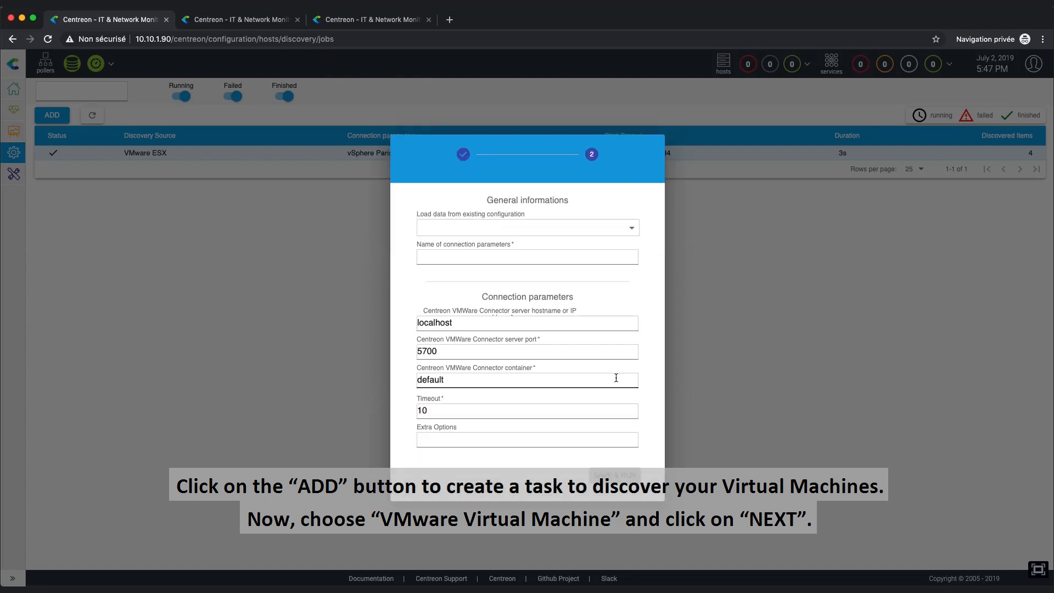
- Name the virtual machine task's connection parameters vSphere Paris, check the connector container value, and save and run the discovery
click(501, 259)
text(v)
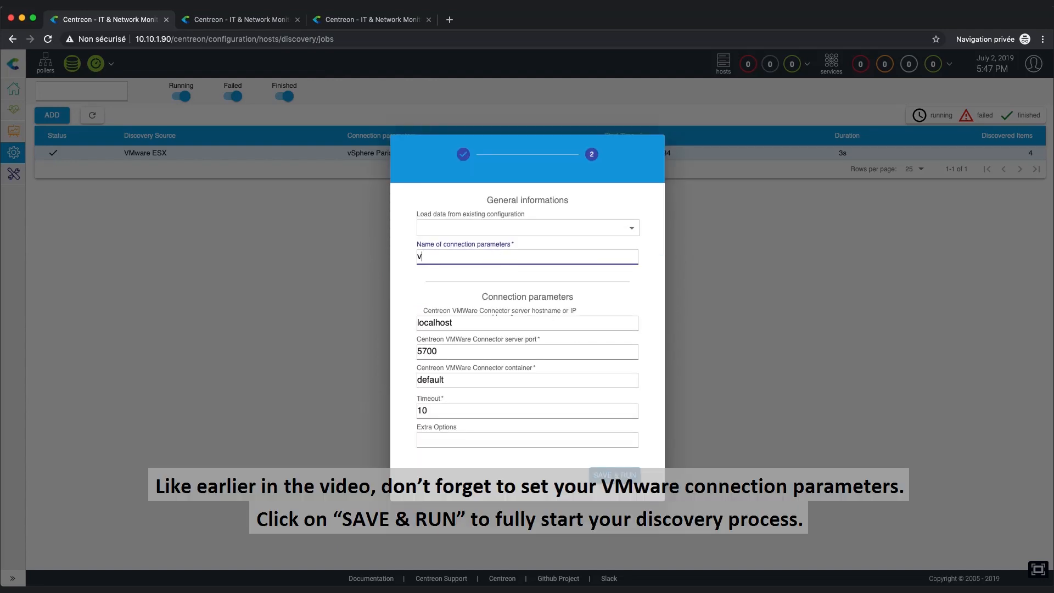
text(Sphere Paris)
key(Tab)
key(Tab)
key(Tab)
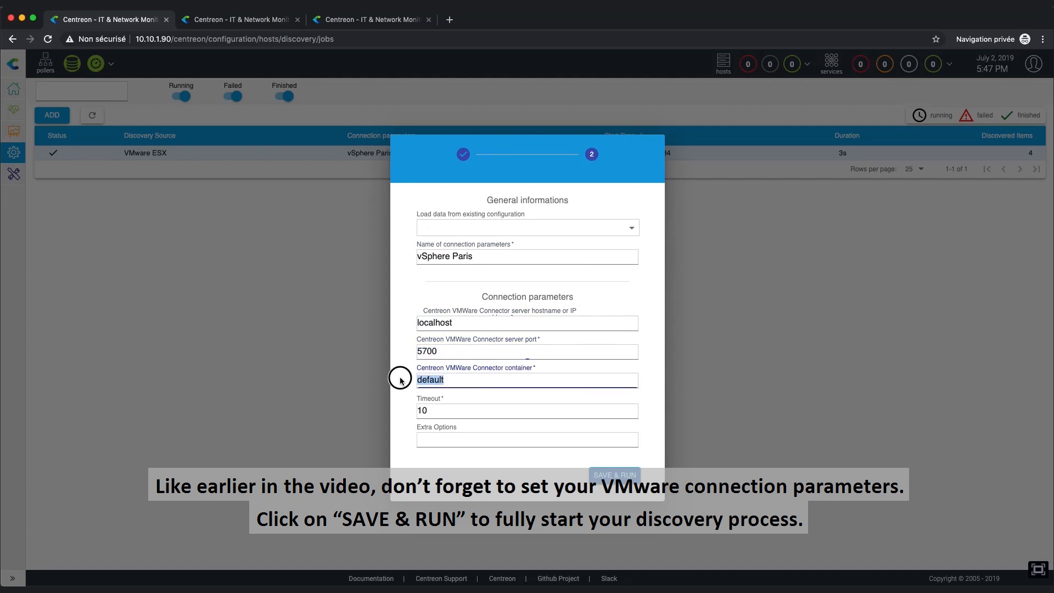
click(611, 476)
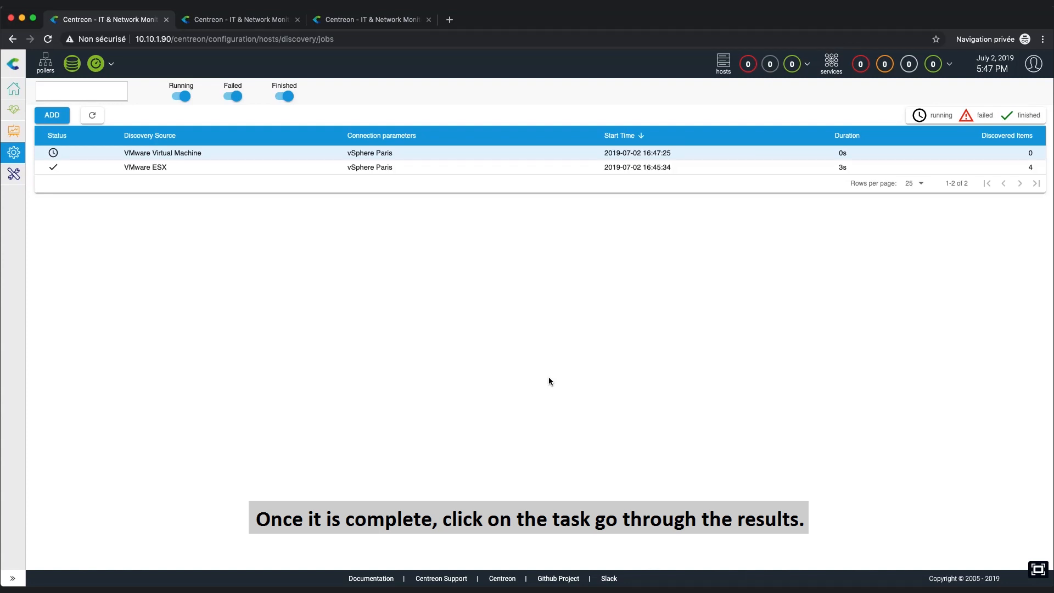
- Filter the VMware Virtual Machine discovery results by mail, select all matching hosts, and save and monitor them
click(199, 160)
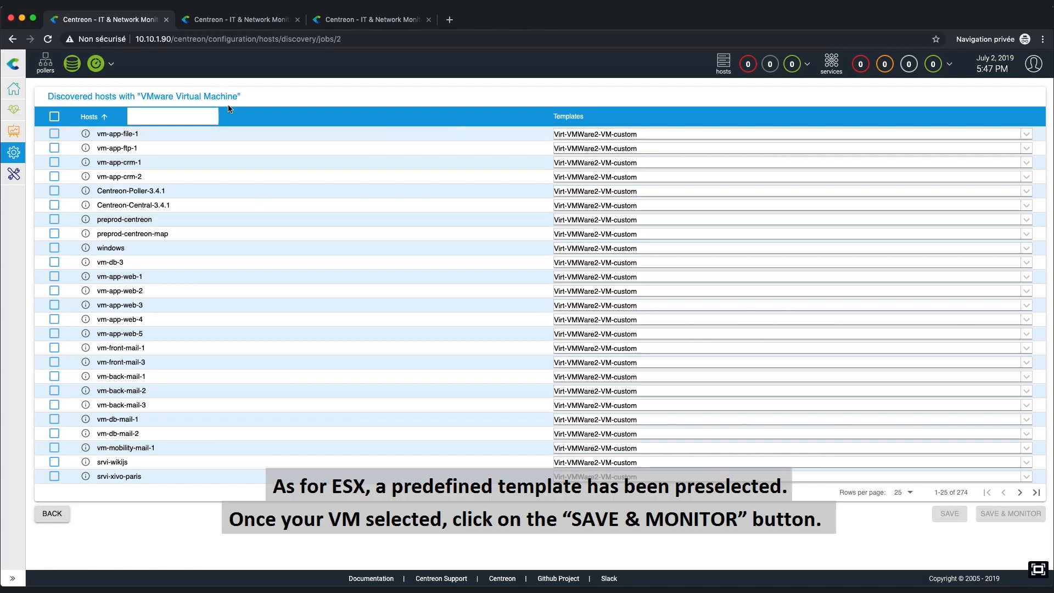
click(187, 115)
text(mail)
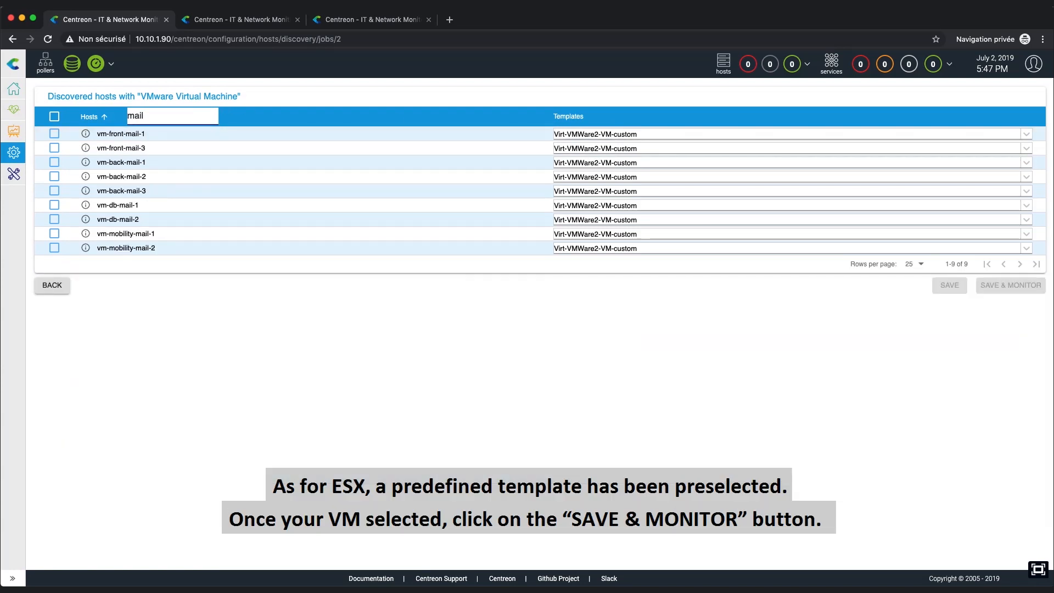
click(54, 117)
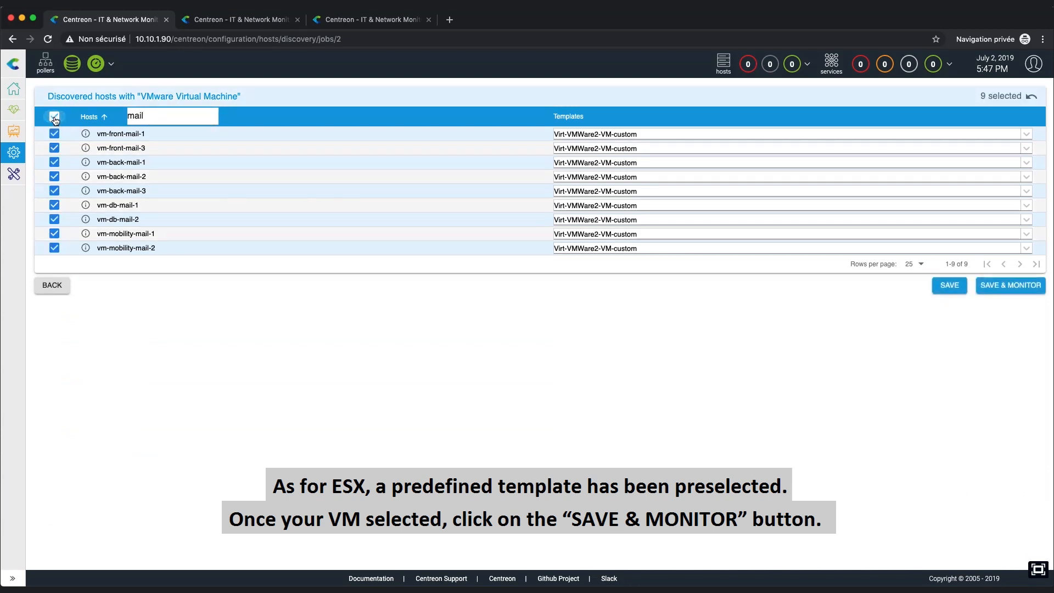
click(998, 286)
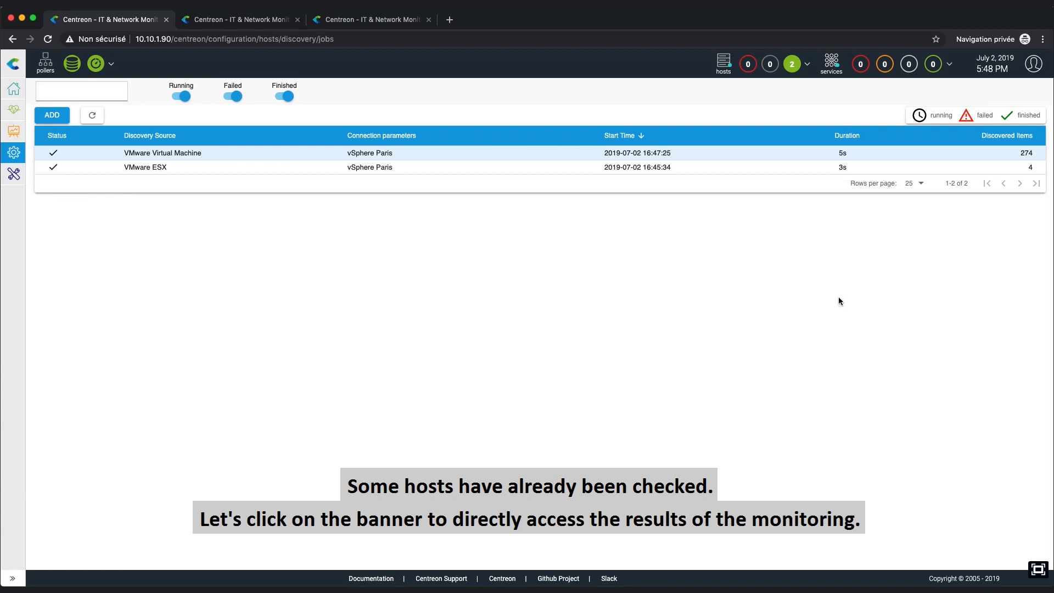
- Review the monitored hosts in Up status and open the status details of their services
click(792, 64)
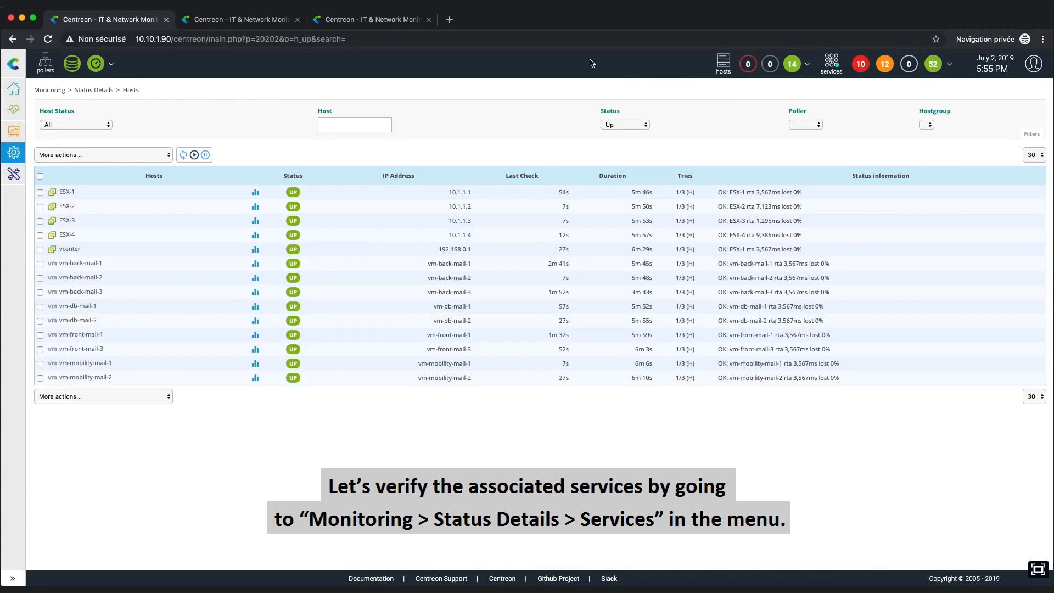
mouse_move(21, 111)
mouse_move(69, 112)
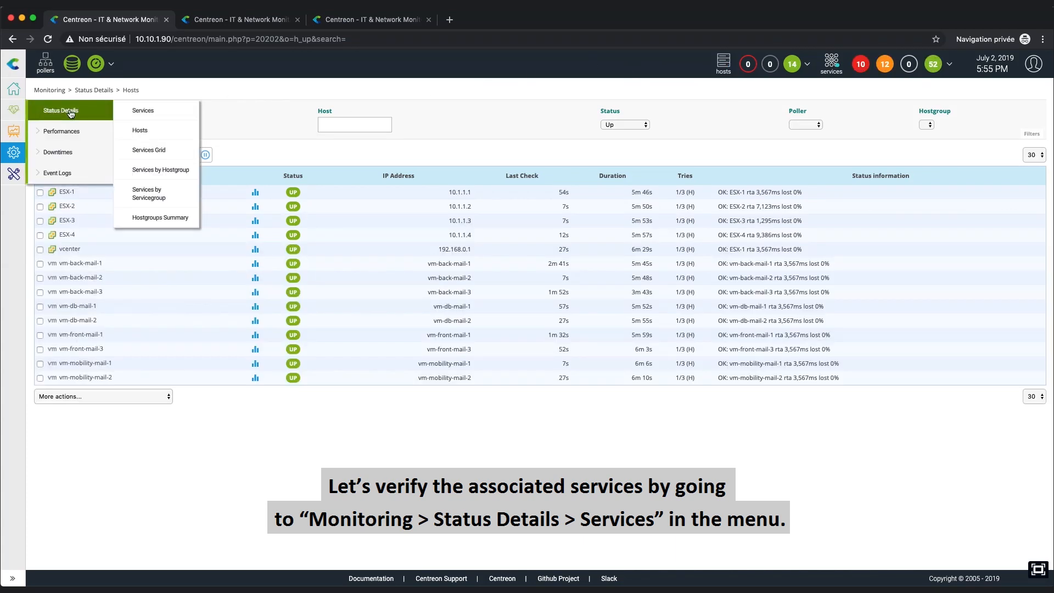
click(174, 111)
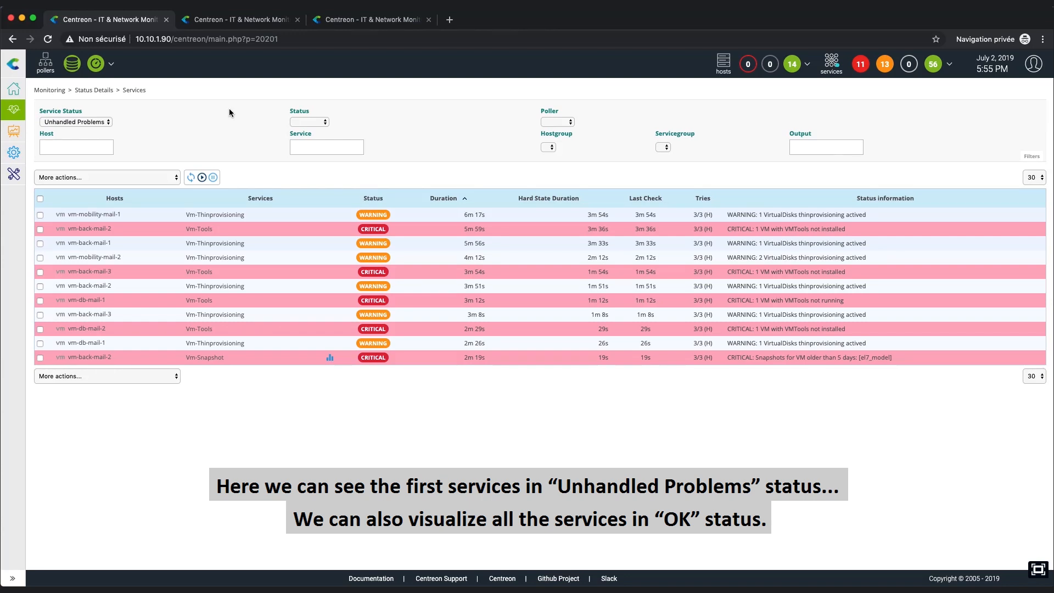
- Set the service status filter to All and restrict the list to services with the status OK
click(104, 122)
click(104, 137)
click(307, 122)
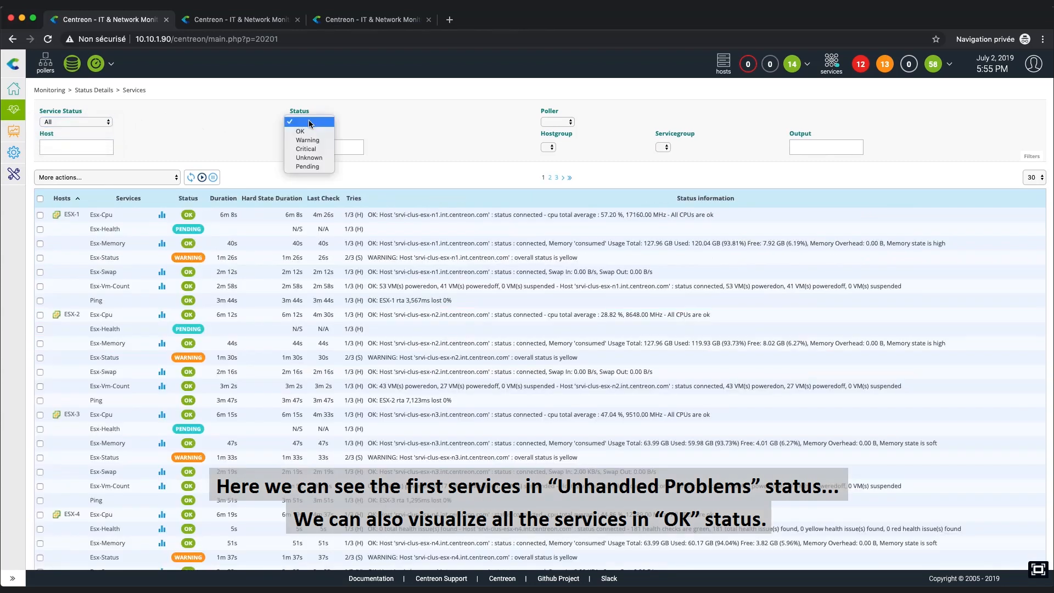
click(313, 132)
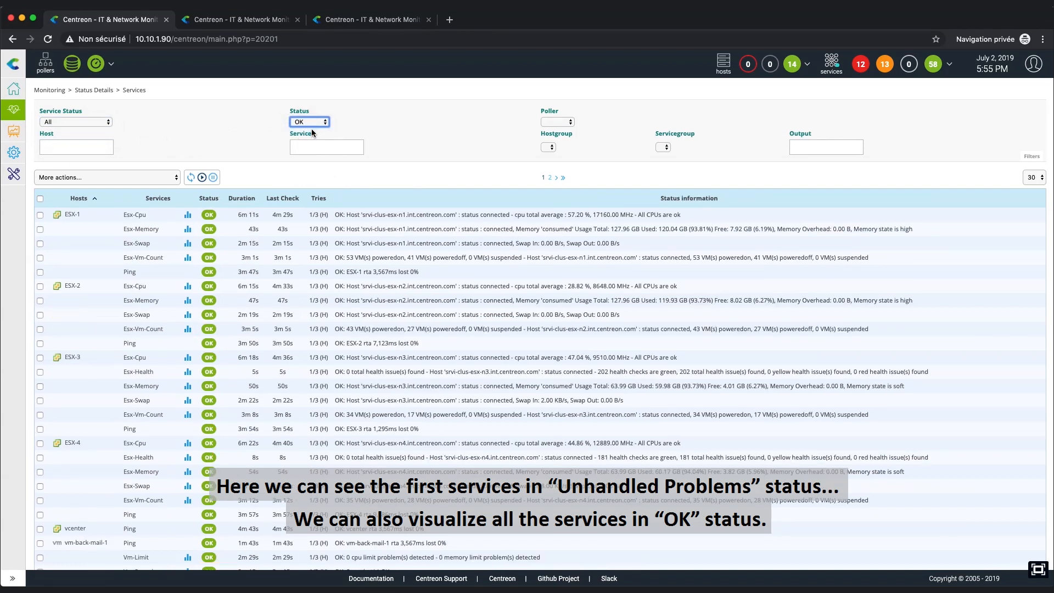